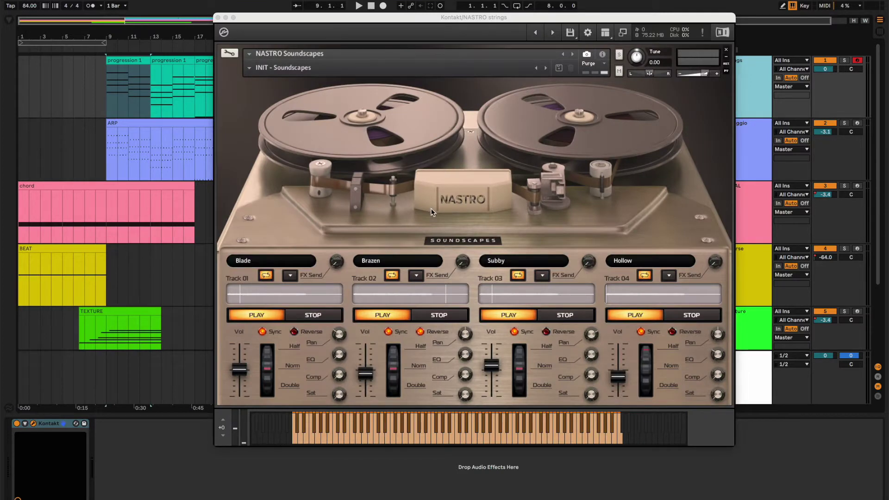
# - Loop the first progression 1 clip on the NASTRO strings track and load the INIT - Soundscapes preset
pyautogui.click(122, 59)
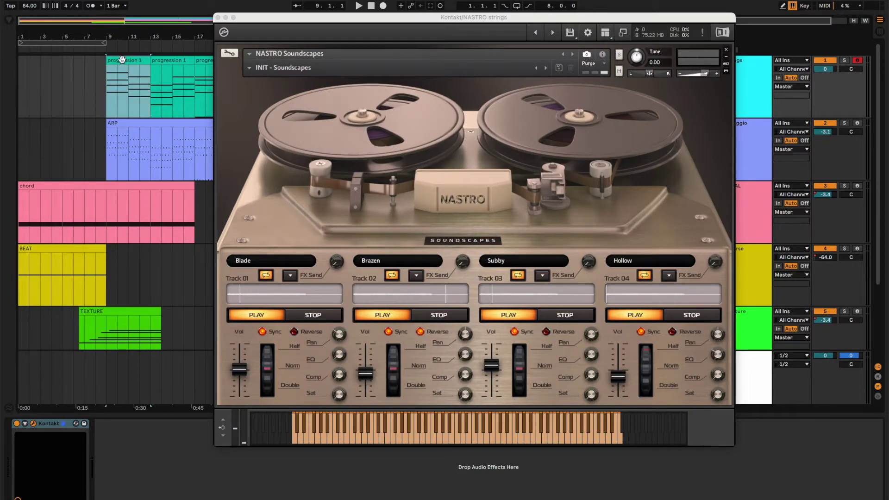
pyautogui.click(250, 70)
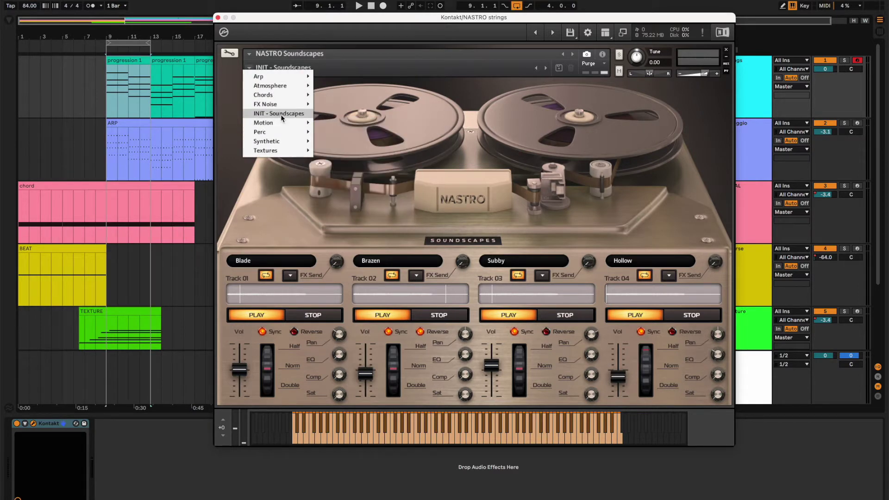
pyautogui.click(281, 114)
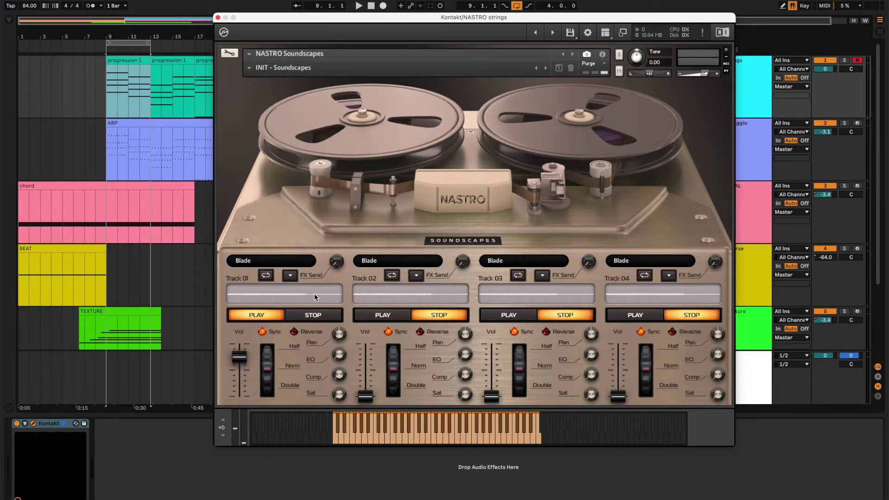
# - Play the loop with the NASTRO strings track soloed and fine-tune the Track 01 volume in the instrument
pyautogui.press('space')
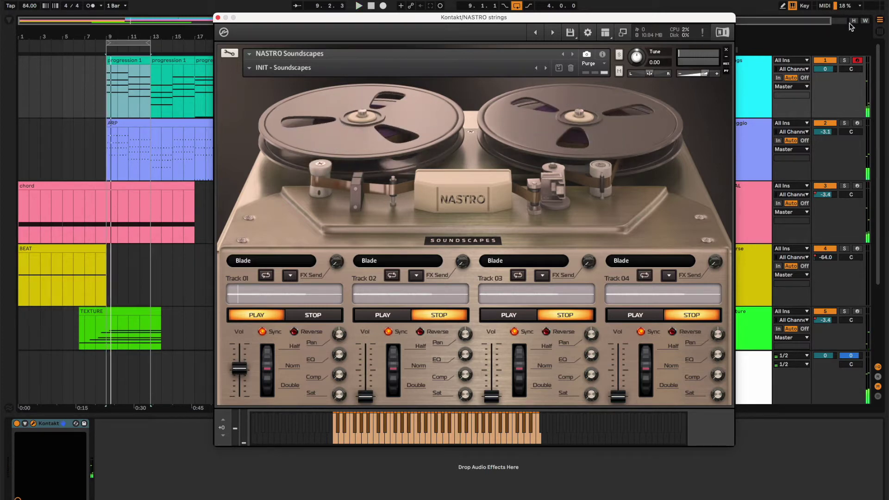
pyautogui.click(845, 61)
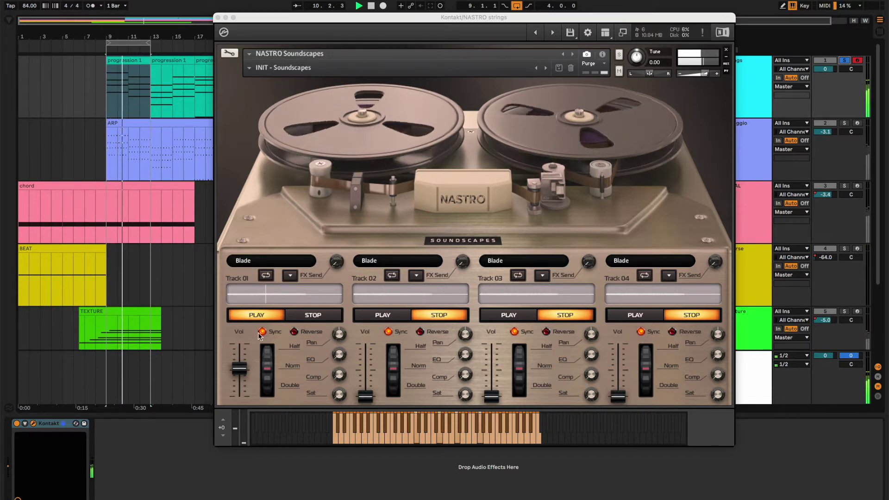
pyautogui.click(240, 371)
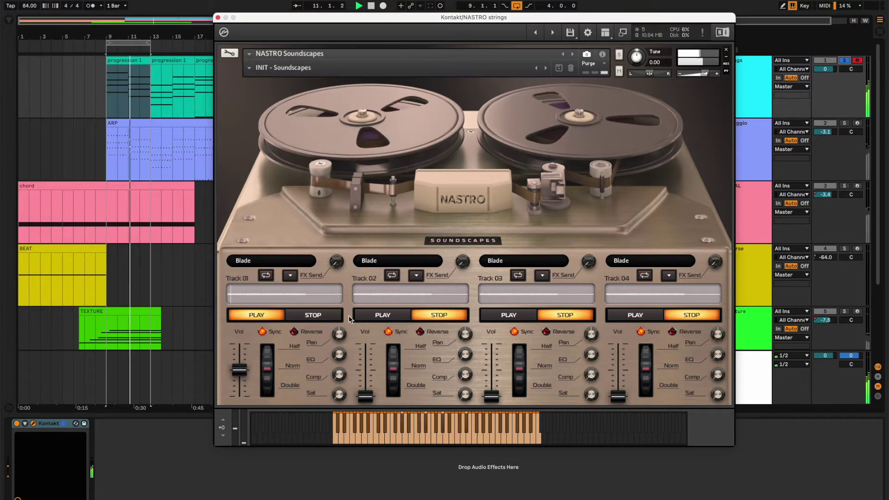
# - Load the Phat sound on Track 02, start it with looping enabled, and raise its volume to about mid-level
pyautogui.click(372, 260)
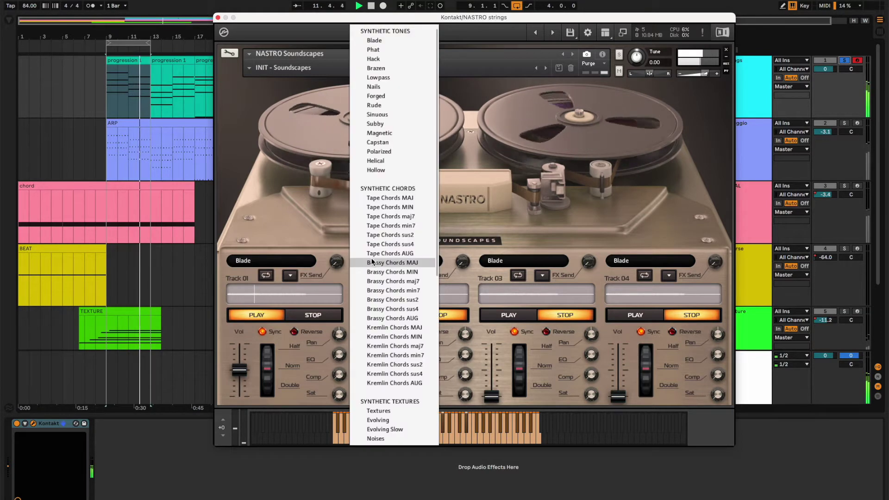
pyautogui.click(412, 52)
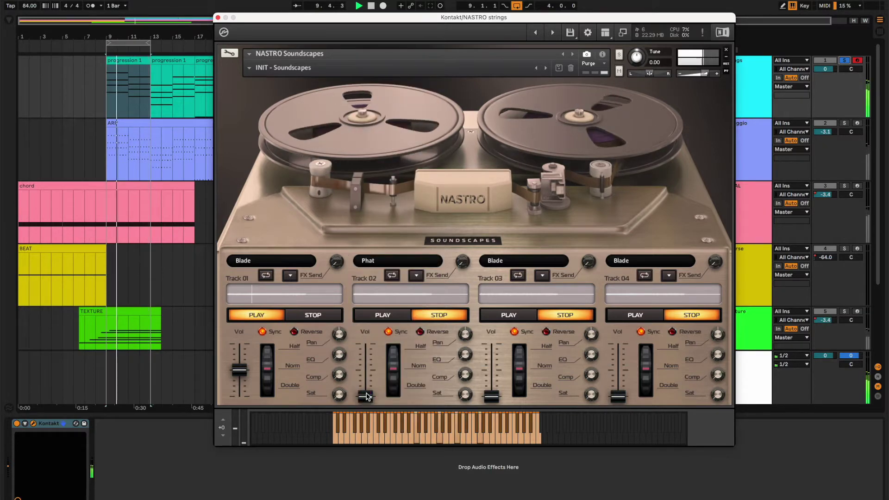
pyautogui.moveTo(367, 392); pyautogui.dragTo(363, 383)
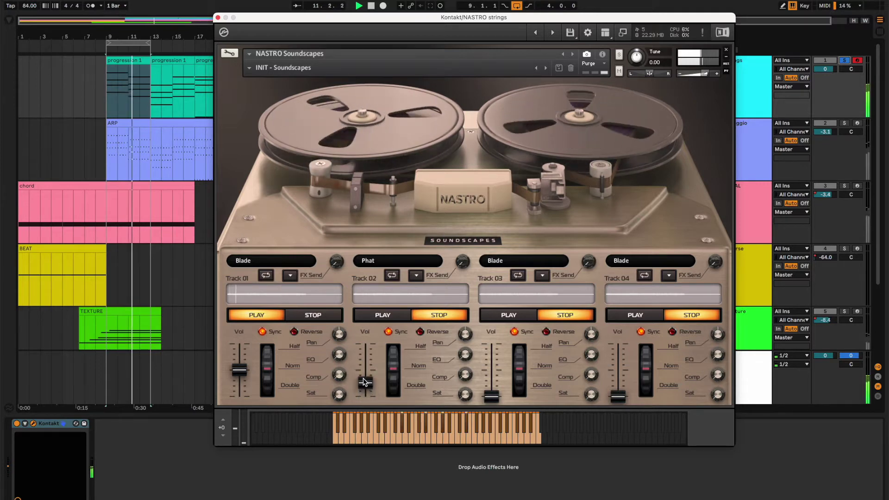
pyautogui.click(391, 315)
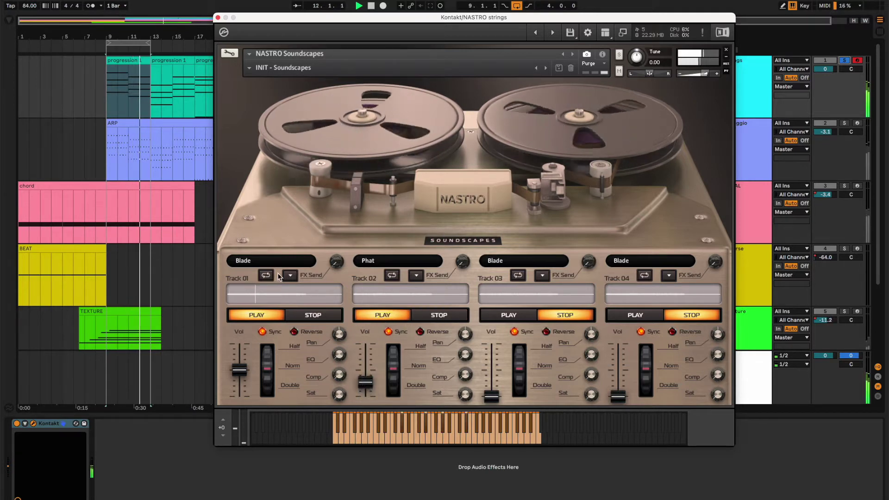
pyautogui.click(394, 277)
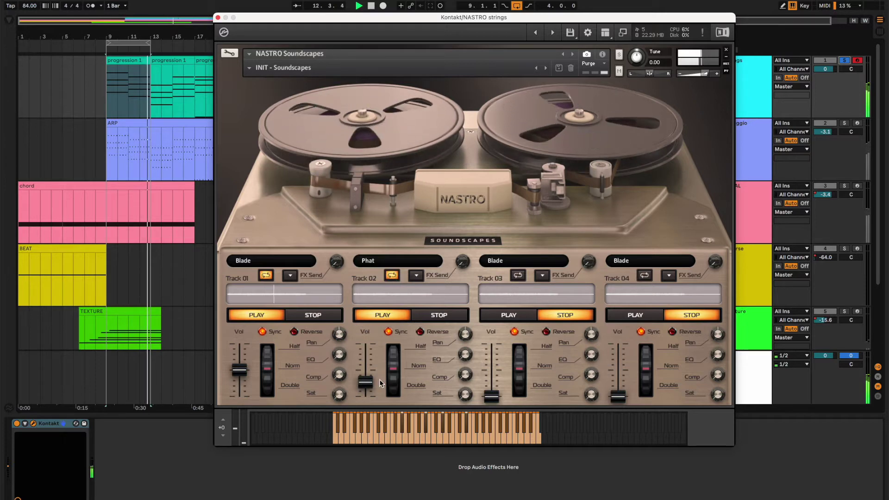
pyautogui.moveTo(368, 382); pyautogui.dragTo(369, 374)
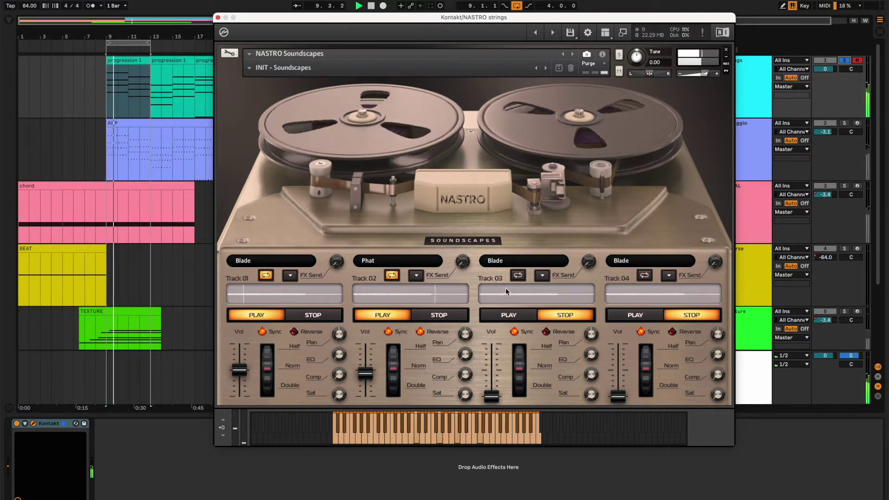
# - Load the Capstan sound on Track 03, start it with looping enabled, and raise its volume to about mid-level
pyautogui.click(496, 262)
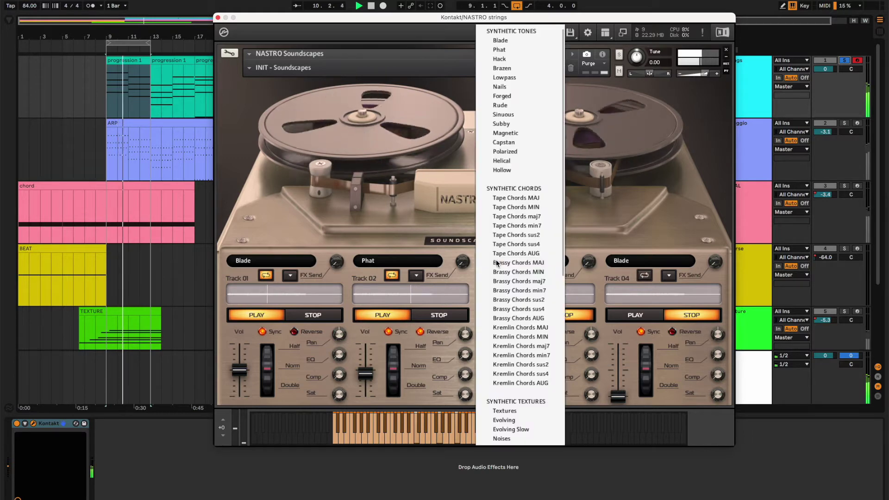
pyautogui.click(531, 143)
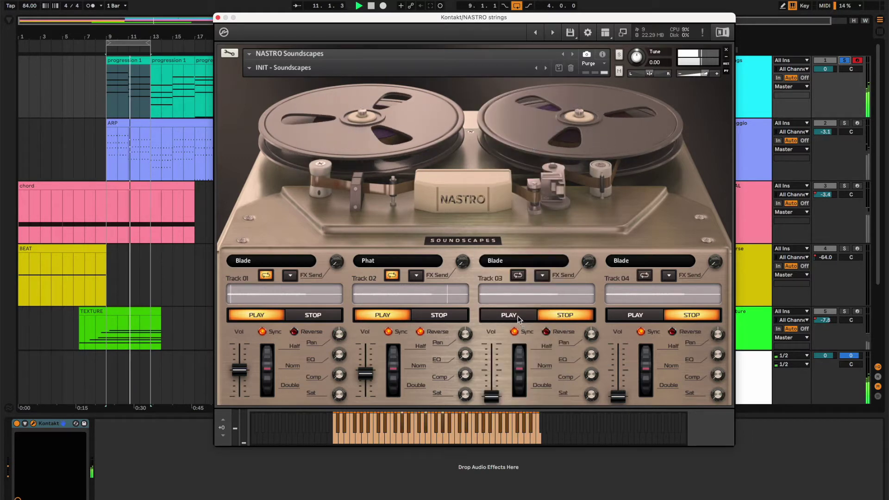
pyautogui.click(519, 276)
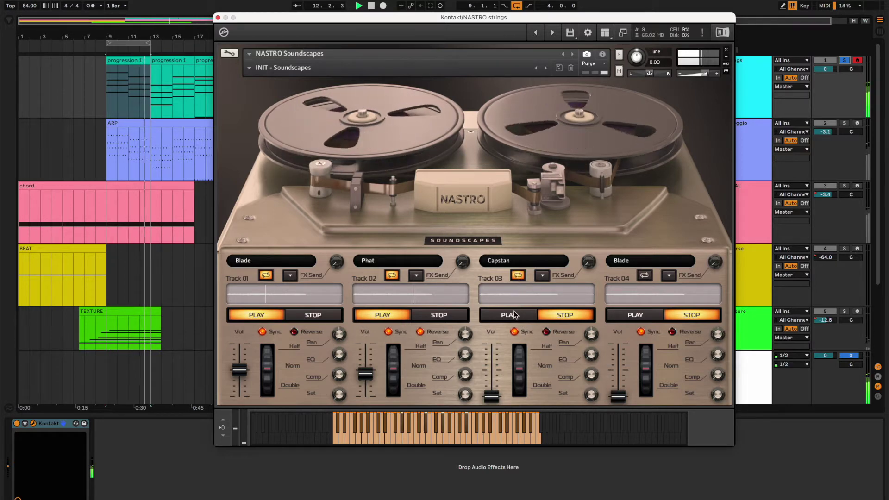
pyautogui.click(493, 314)
pyautogui.moveTo(493, 397); pyautogui.dragTo(490, 378)
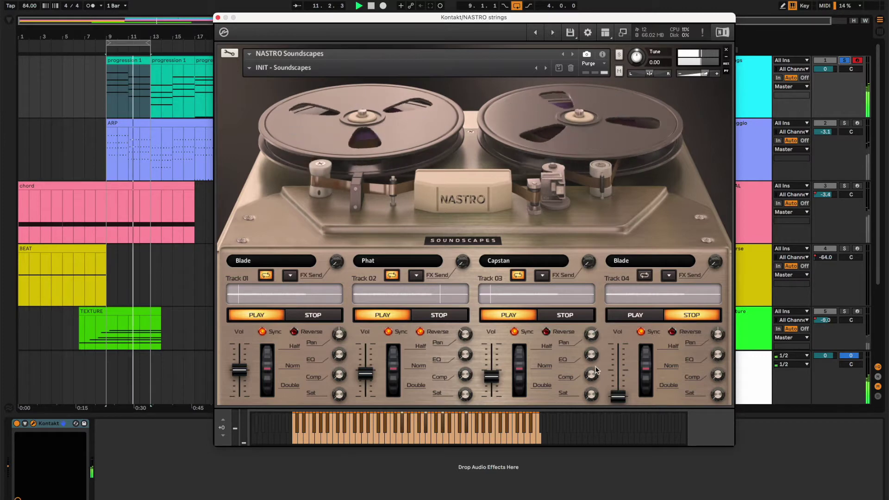
# - Set the tape speed of Track 02 to Half and of Track 03 to Double
pyautogui.moveTo(393, 368); pyautogui.dragTo(396, 334)
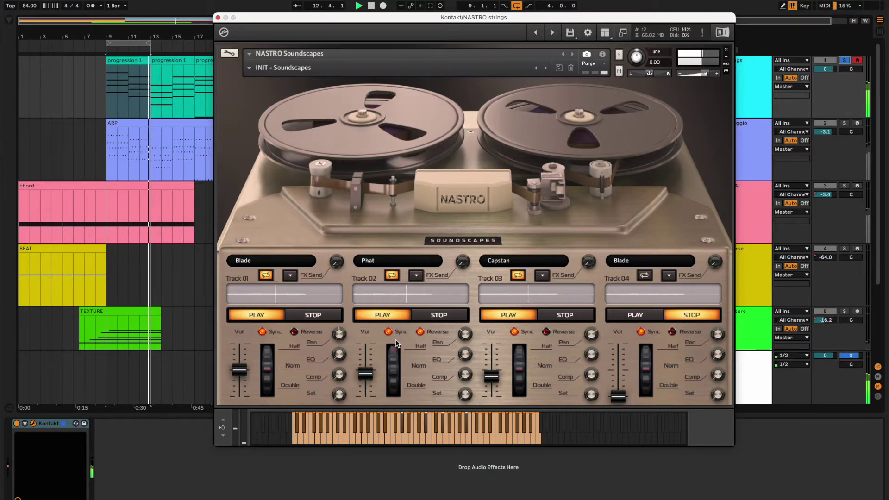
pyautogui.moveTo(523, 373); pyautogui.dragTo(523, 403)
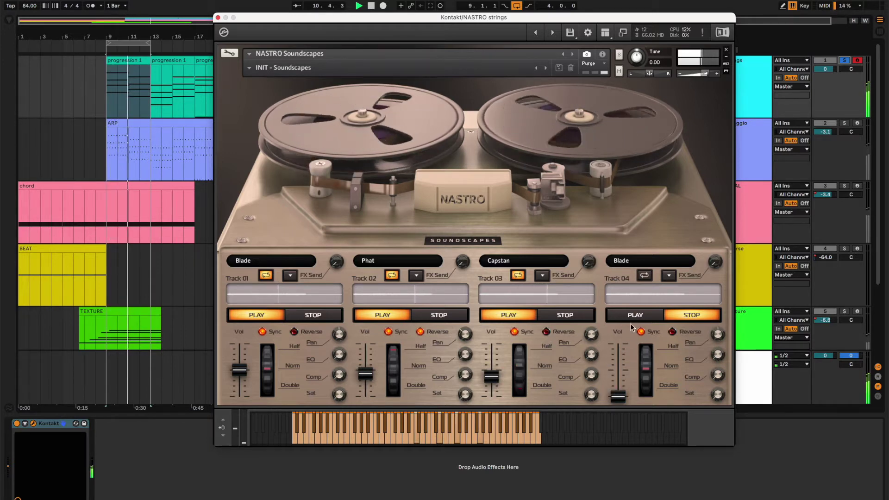
# - Load the Magnetic sound on Track 04, balance its volume at about mid-level, and try its Reverse option
pyautogui.click(619, 260)
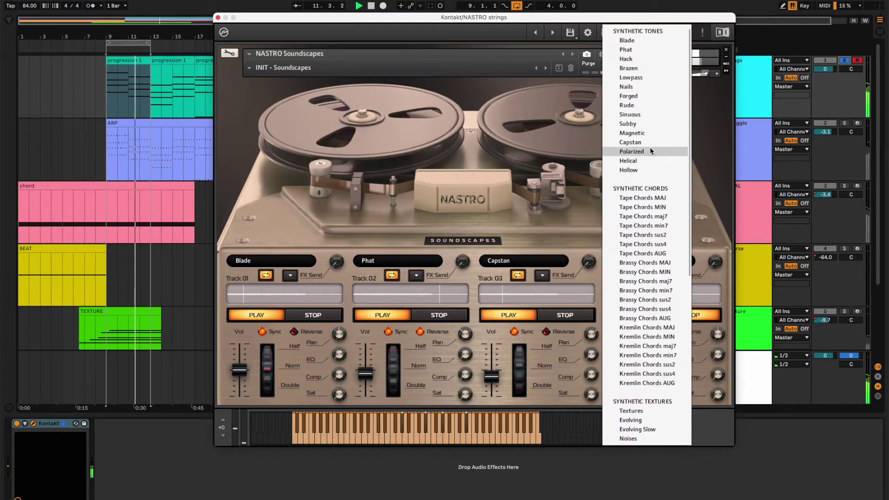
pyautogui.click(670, 135)
pyautogui.moveTo(614, 395); pyautogui.dragTo(614, 371)
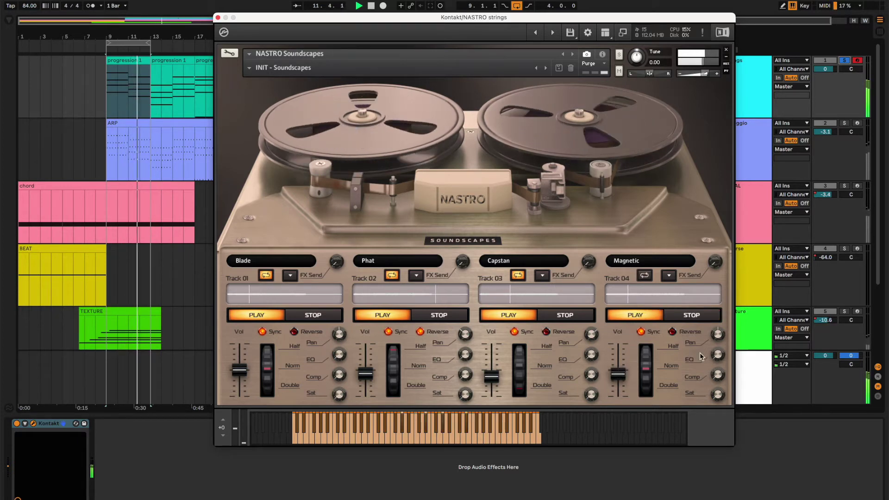
pyautogui.moveTo(617, 370); pyautogui.dragTo(621, 375)
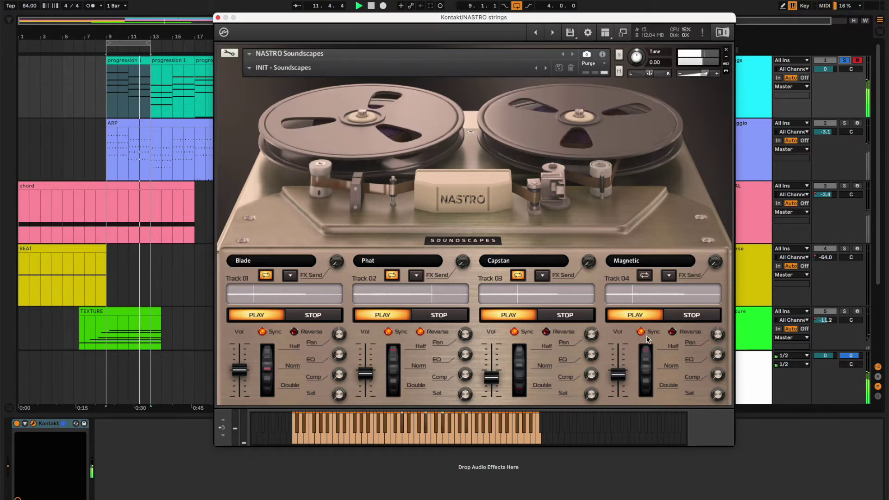
pyautogui.click(672, 331)
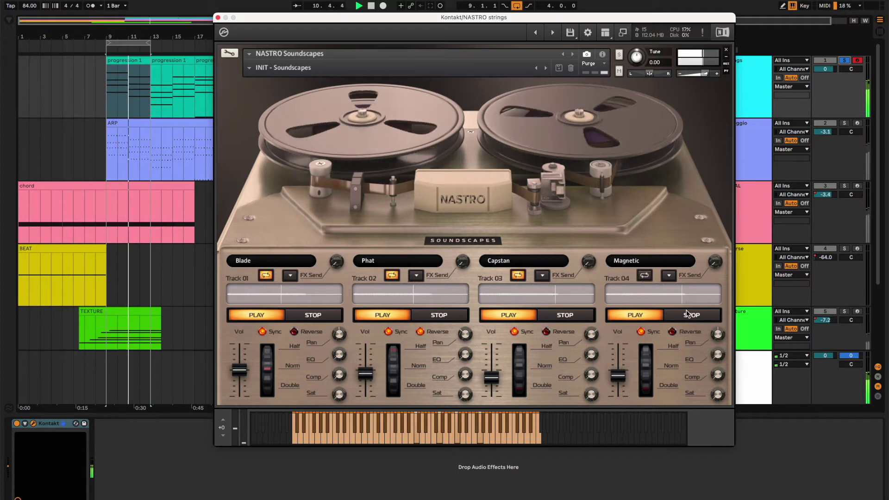
# - Close the strings instrument, solo the NASTRO arpeggio track with its ARP clip selected, and open its Kontakt instrument
pyautogui.click(219, 18)
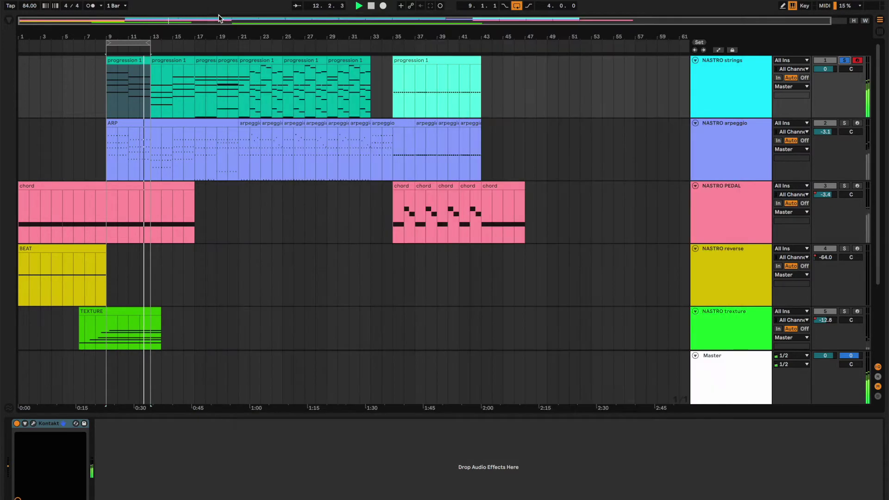
pyautogui.click(135, 125)
pyautogui.click(846, 124)
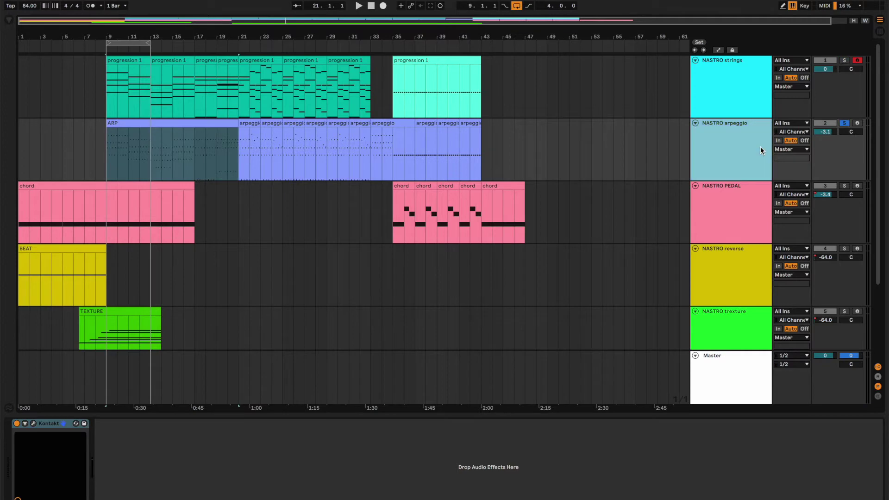
pyautogui.click(34, 423)
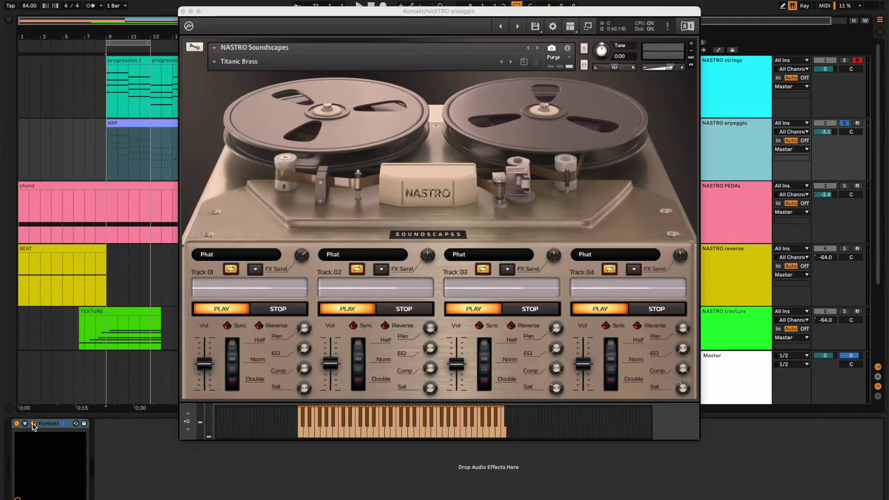
# - Load the INIT - Soundscapes preset on the arpeggio instrument and audition the loop while adjusting the Track 01 volume
pyautogui.click(214, 61)
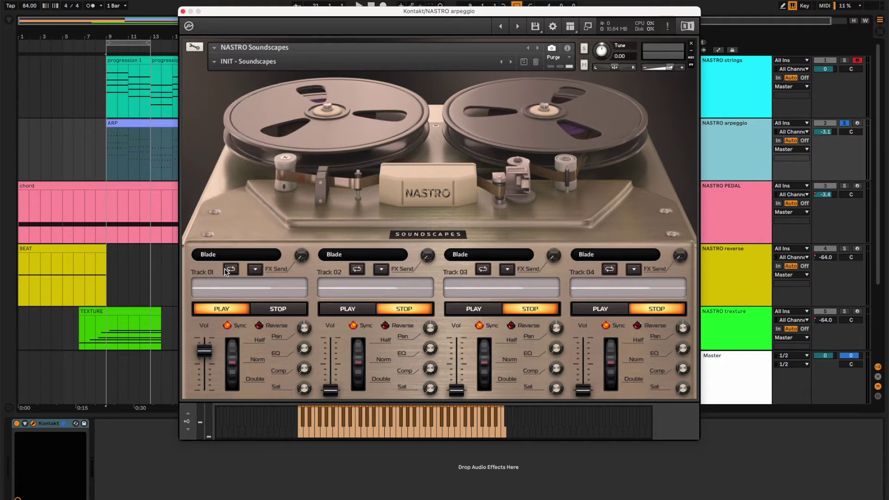
pyautogui.moveTo(207, 368); pyautogui.dragTo(206, 363)
pyautogui.press('space')
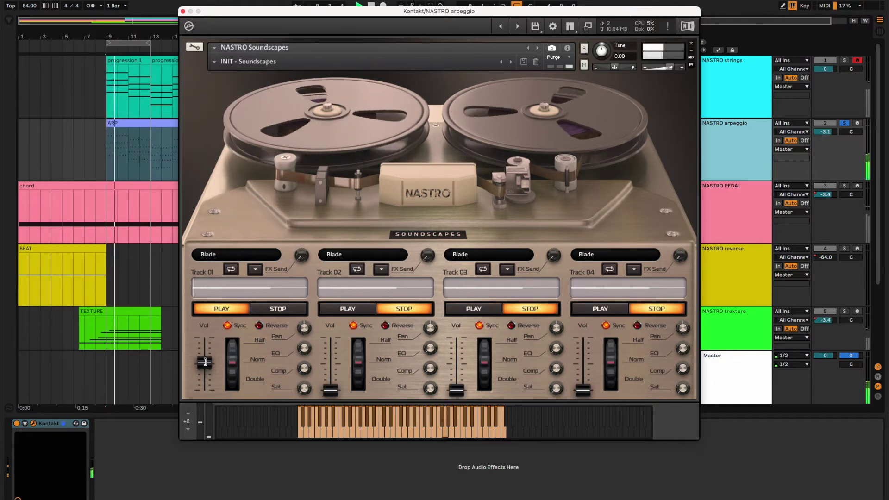
pyautogui.moveTo(205, 362); pyautogui.dragTo(206, 356)
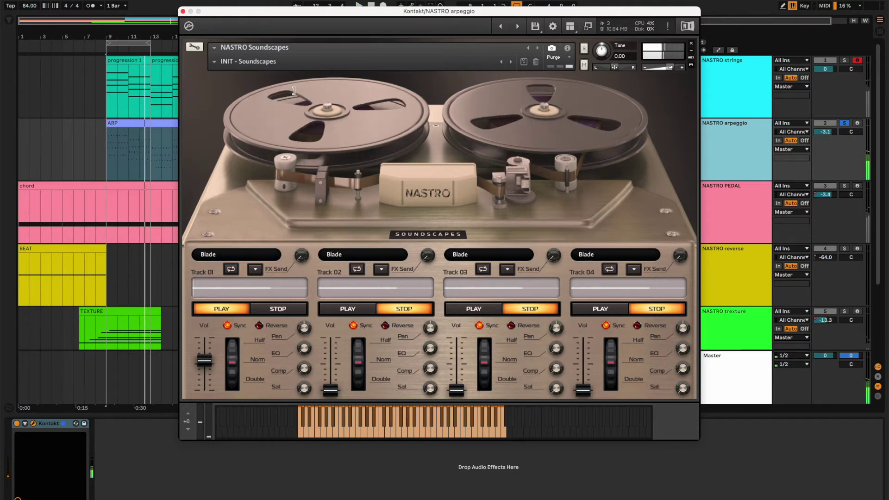
# - Load the Titanic Brass preset from the Synthetic category on the arpeggio instrument and audition it over the loop
pyautogui.click(214, 61)
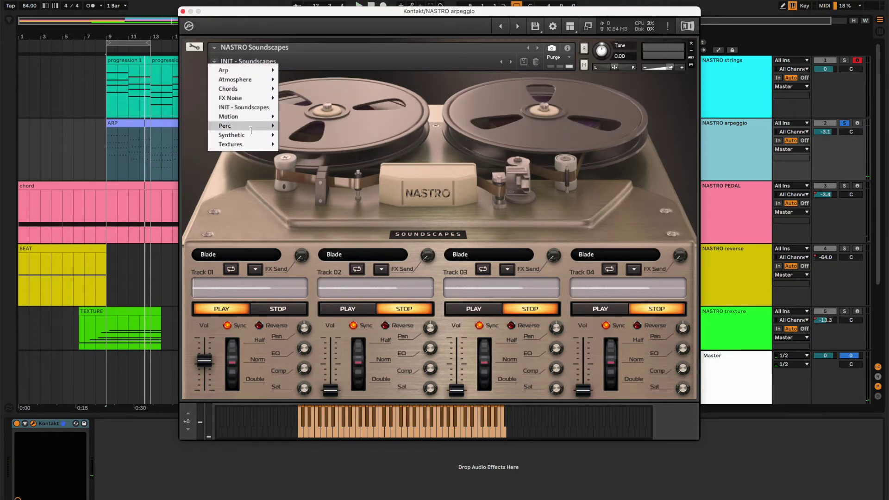
pyautogui.moveTo(250, 136)
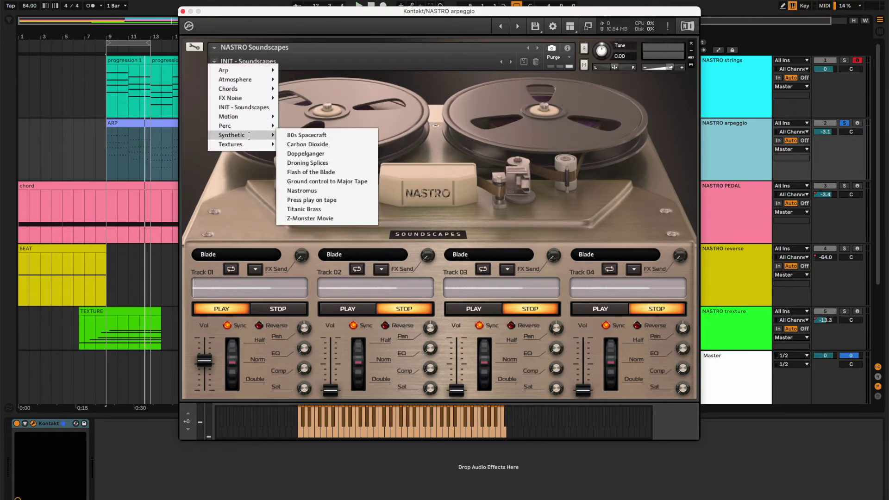
pyautogui.click(317, 209)
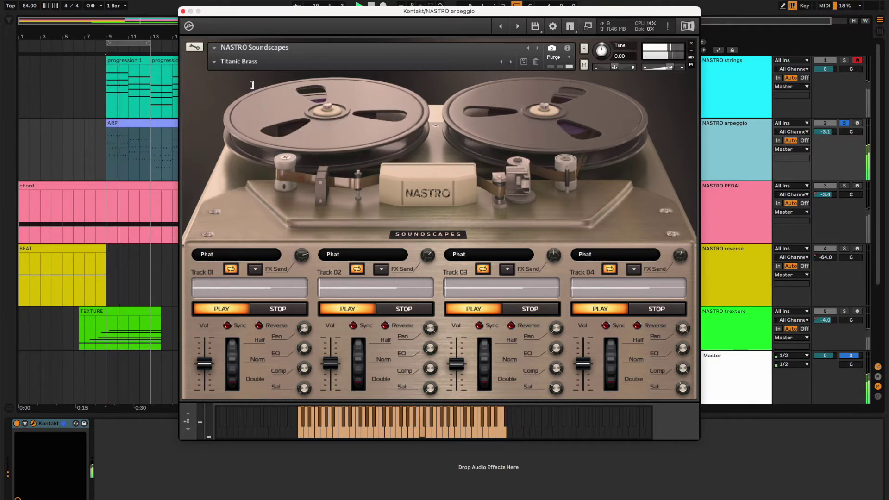
pyautogui.press('space')
# - Close the arpeggio instrument and solo the NASTRO PEDAL track
pyautogui.click(183, 11)
pyautogui.click(763, 206)
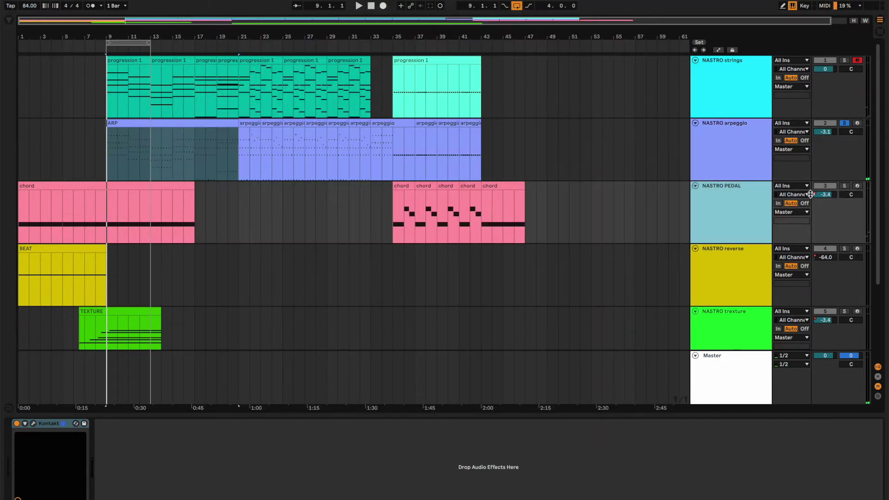
pyautogui.click(845, 187)
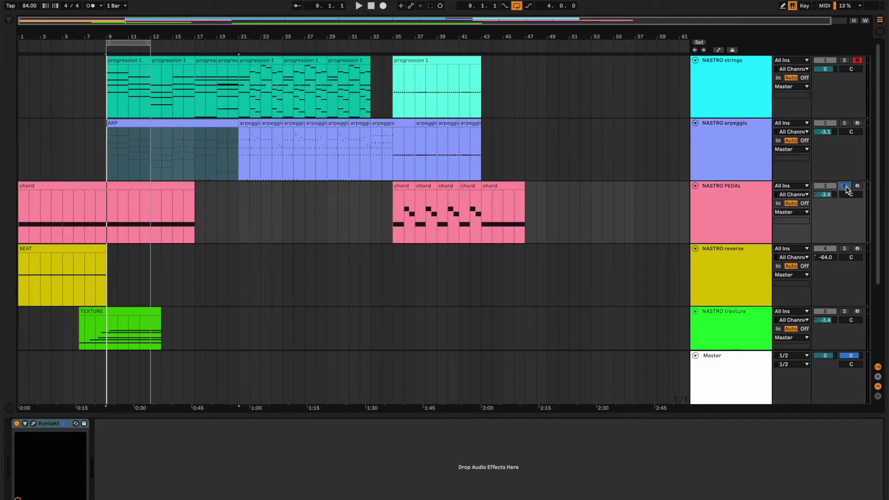
# - Play the first chord clip from the start with looping off and show the tracks' automation lanes
pyautogui.click(34, 186)
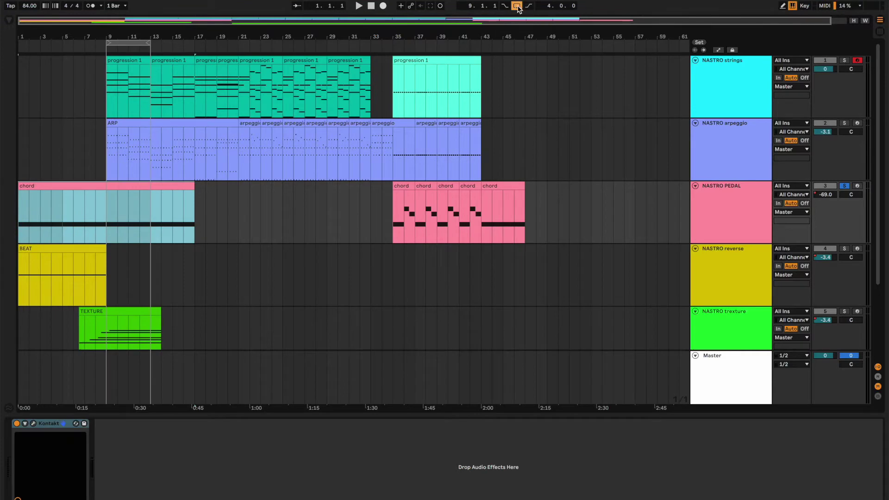
pyautogui.click(717, 50)
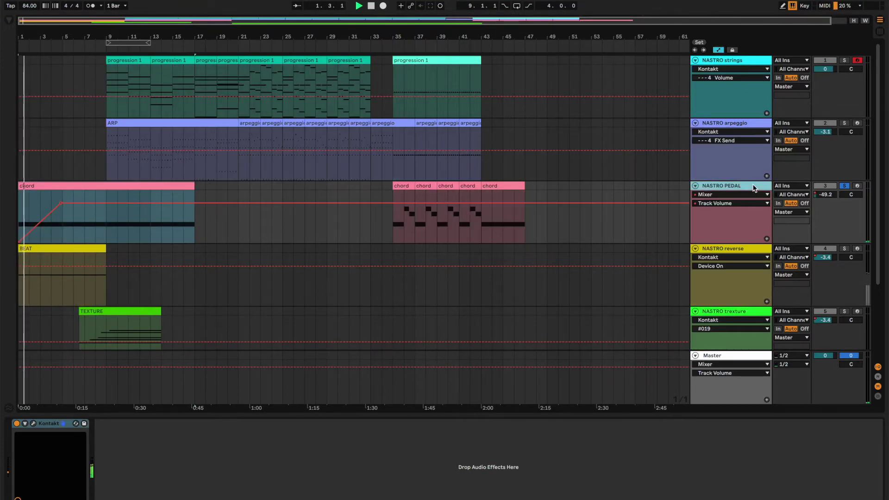
# - Open the NASTRO PEDAL instrument and view its preset categories while the chord clip plays
pyautogui.click(33, 423)
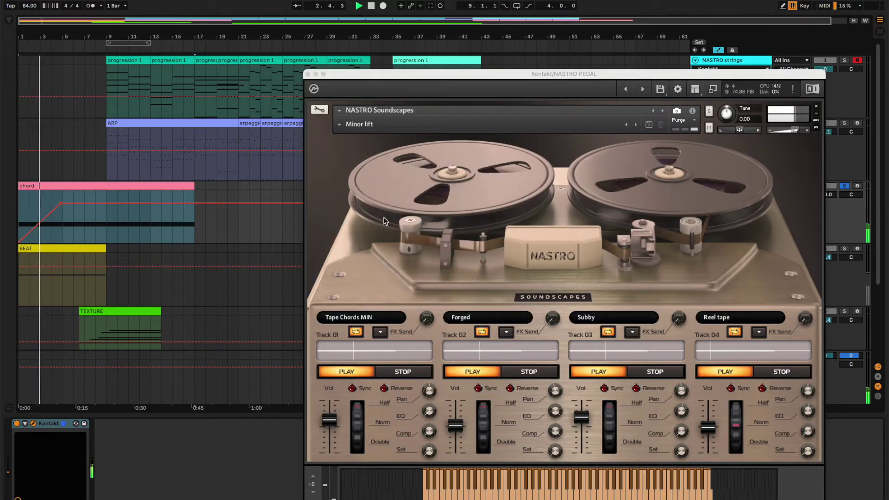
pyautogui.click(340, 124)
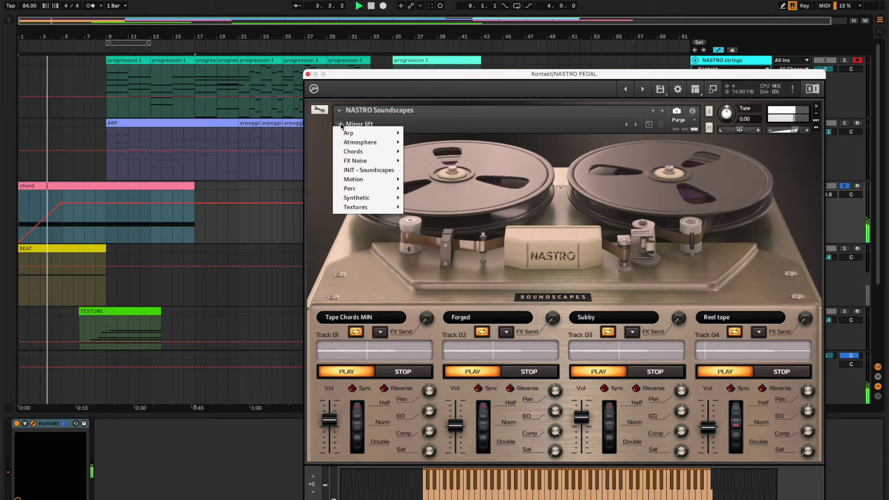
pyautogui.click(341, 124)
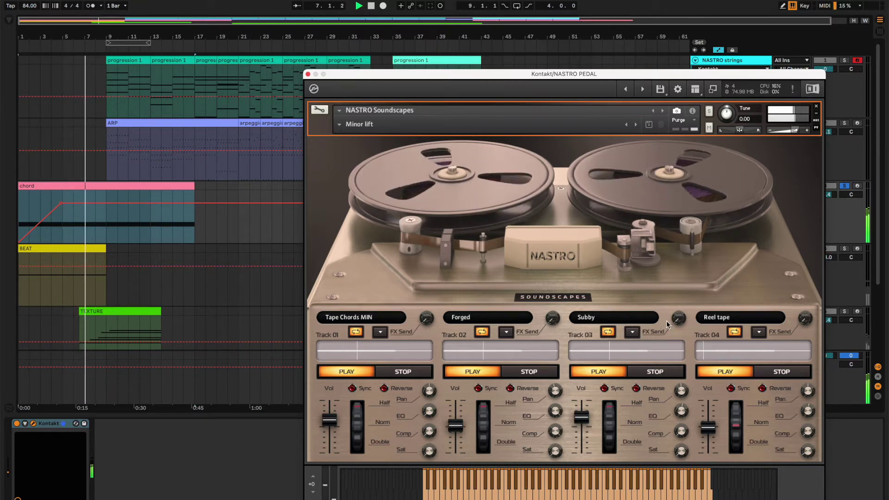
# - Assign the Early Echo effect to Track 01's FX send on the pedal instrument and close its window
pyautogui.click(380, 332)
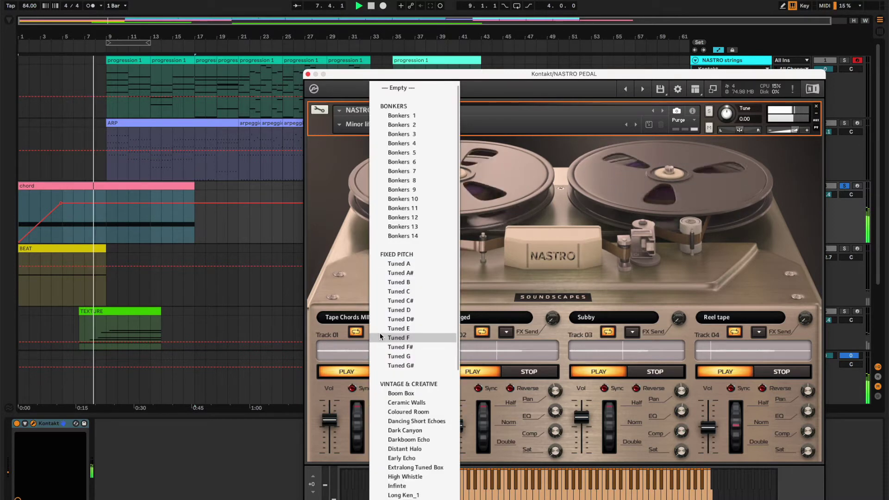
pyautogui.scroll(-3, 423, 351)
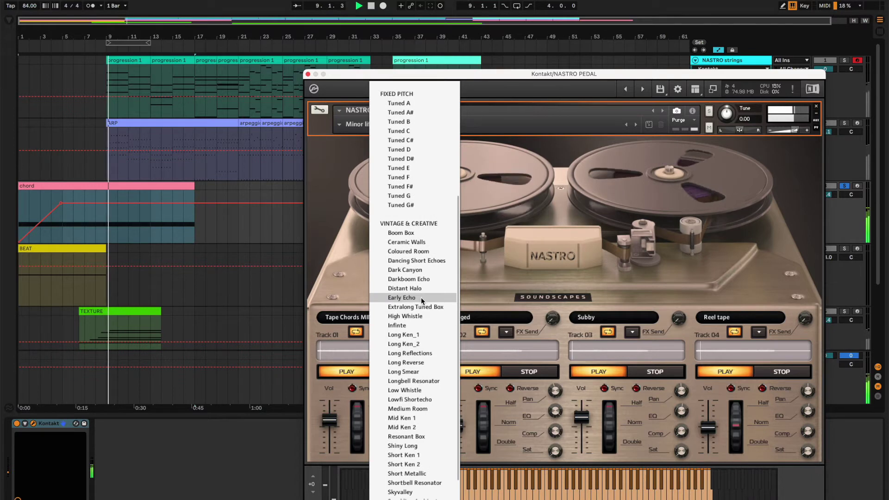
pyautogui.click(421, 297)
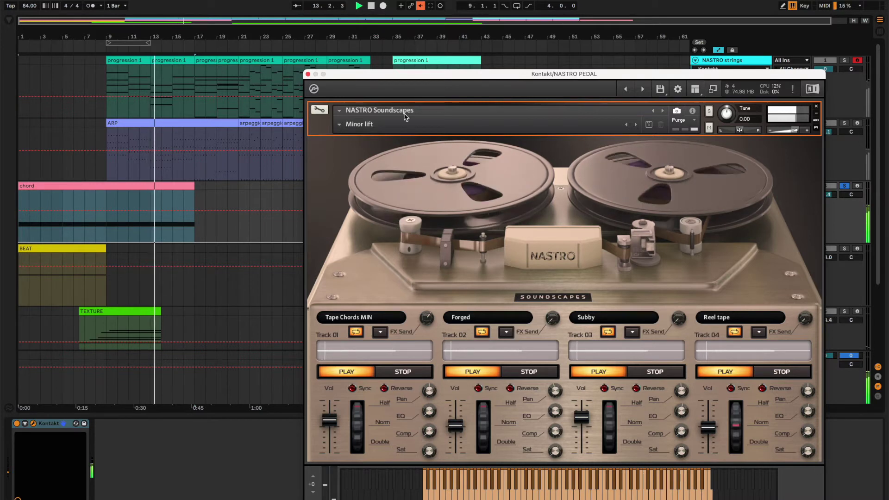
pyautogui.click(308, 74)
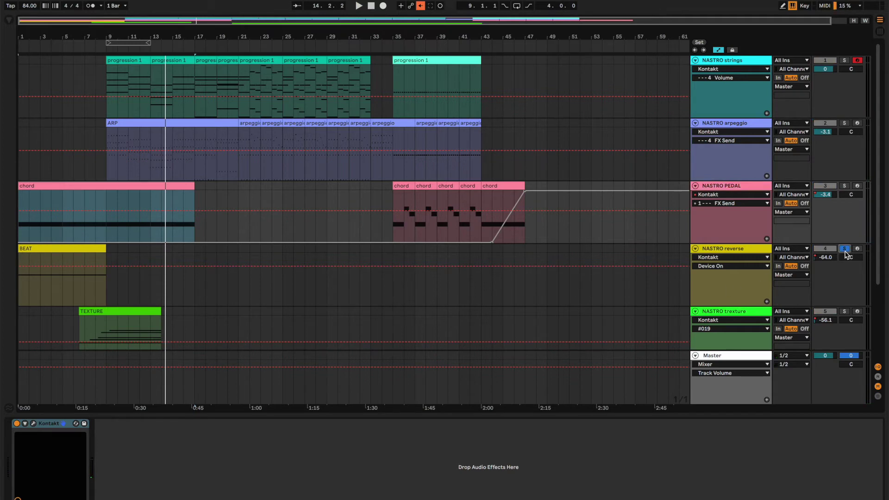
# - Open the soloed NASTRO reverse track's instrument and load the INIT - Soundscapes preset
pyautogui.click(711, 253)
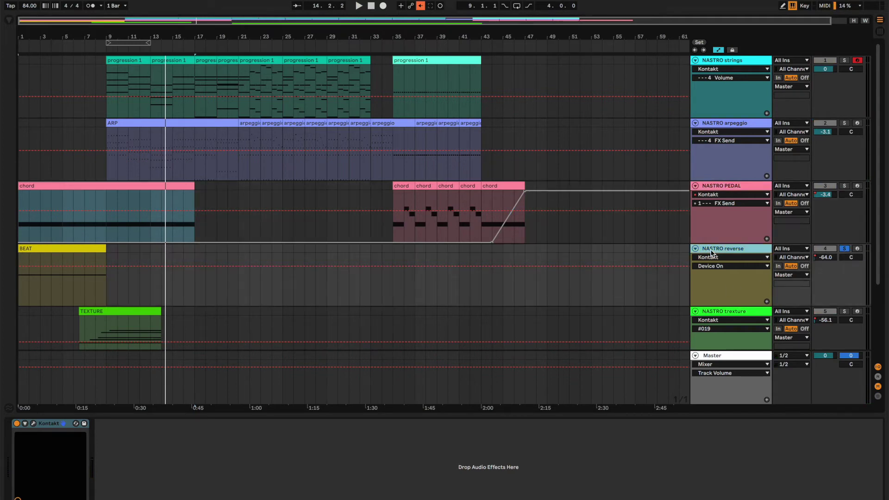
pyautogui.click(33, 424)
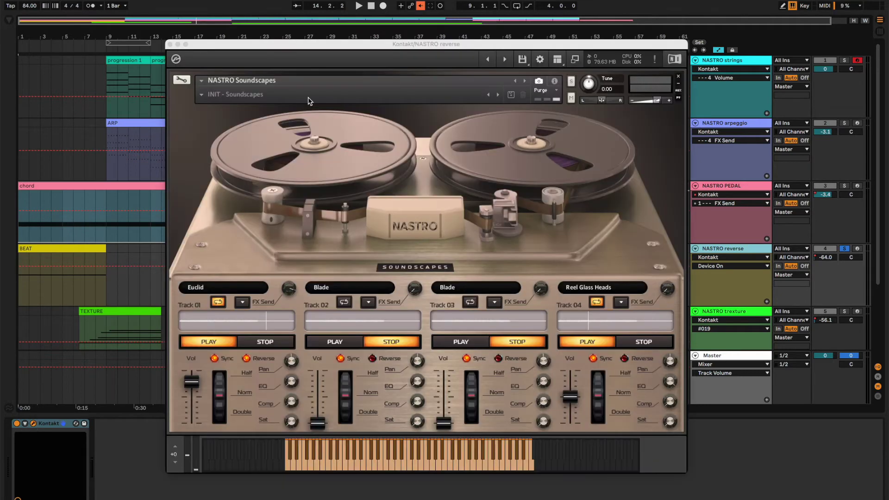
pyautogui.click(207, 95)
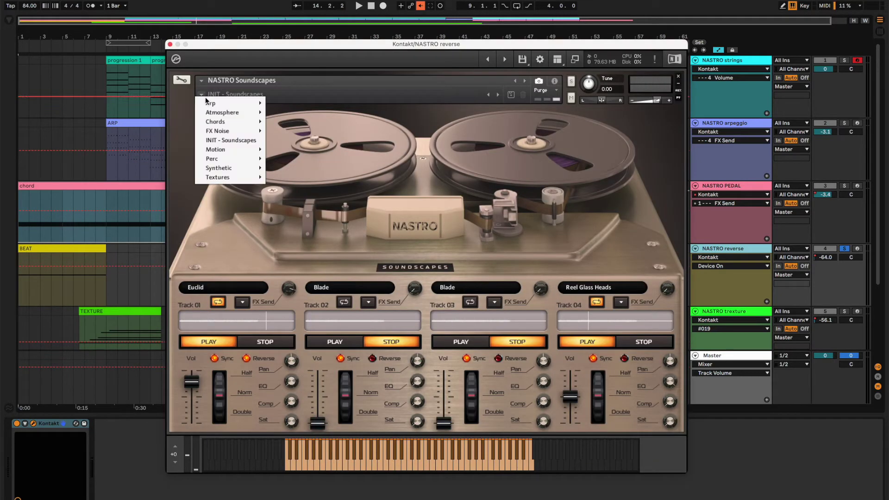
pyautogui.click(220, 140)
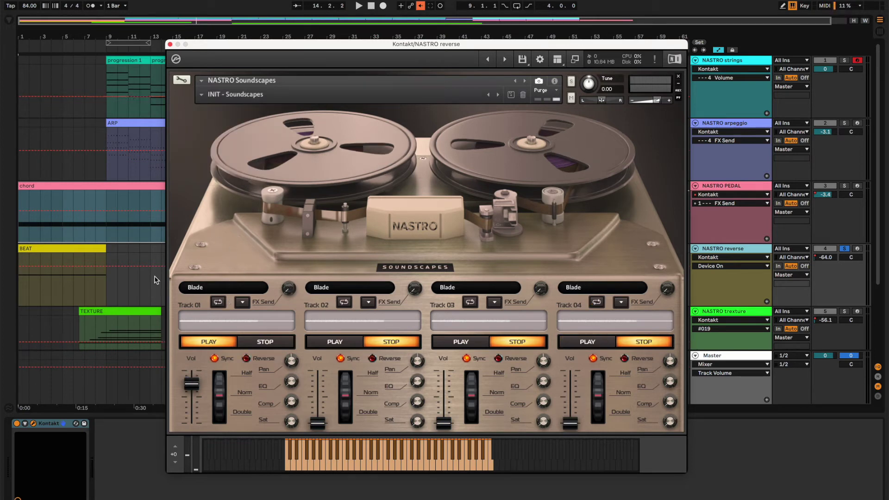
# - Select the BEAT clip and audition it briefly with the initial Blade sound
pyautogui.click(73, 250)
pyautogui.press('space')
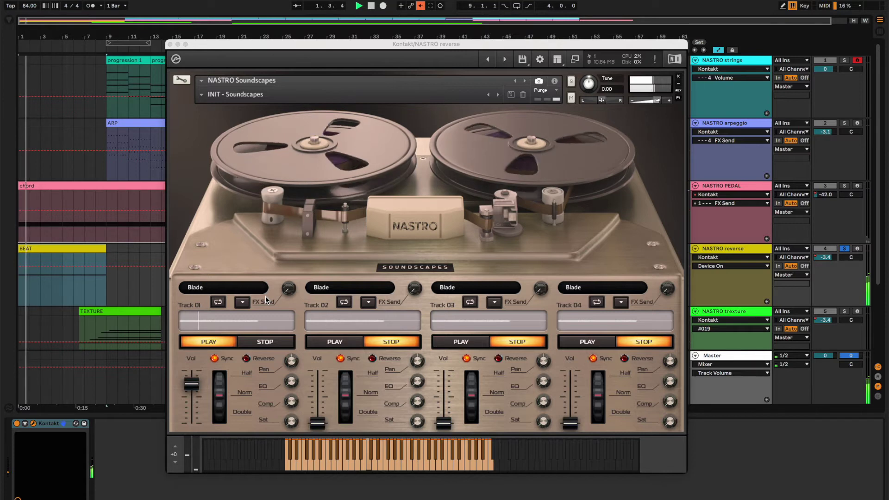
pyautogui.press('space')
# - Load the Euclid sound from the Hybrid category into Track 01 of the reverse instrument
pyautogui.click(209, 287)
pyautogui.scroll(-10, 216, 371)
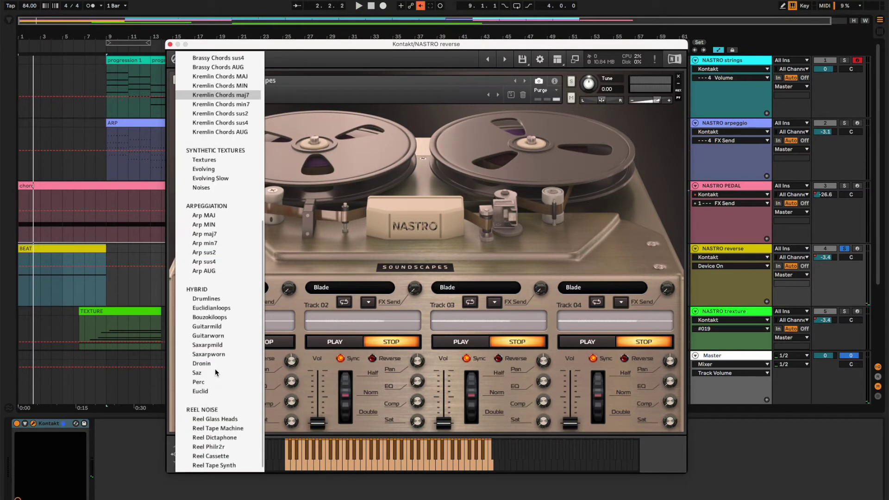
pyautogui.click(221, 392)
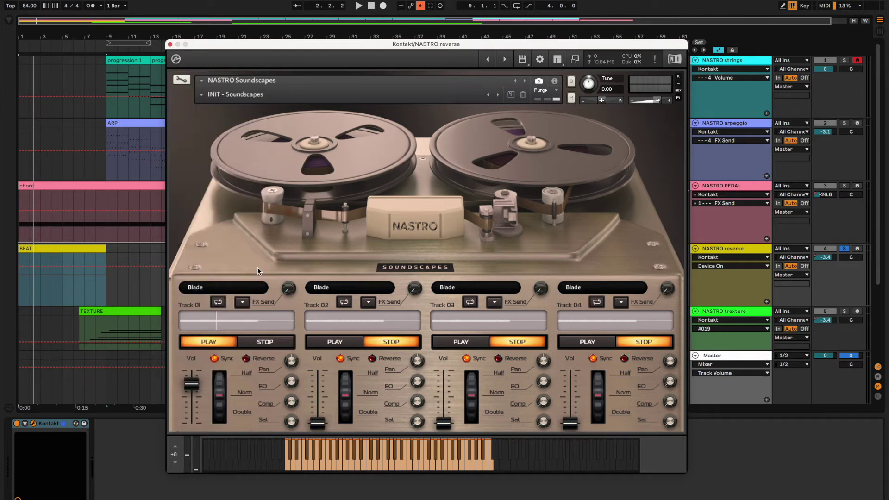
# - Audition the BEAT clip with the Euclid sound looped and reversed on Track 01
pyautogui.click(61, 248)
pyautogui.press('space')
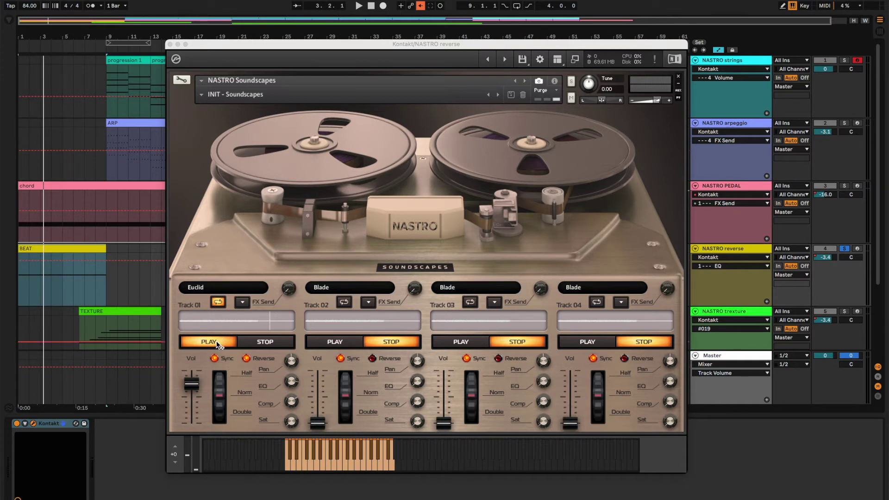
pyautogui.press('space')
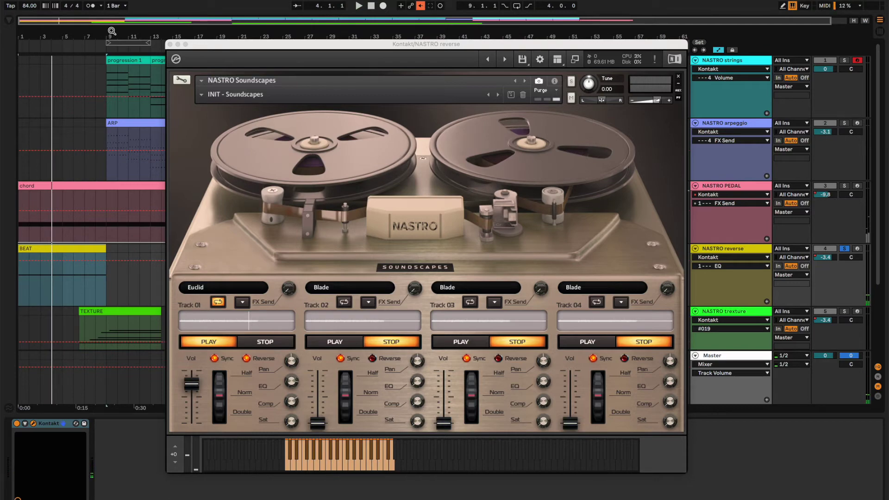
# - Close the reverse instrument, select the TEXTURE clip and open the soloed NASTRO trexture track's instrument
pyautogui.click(170, 44)
pyautogui.click(143, 313)
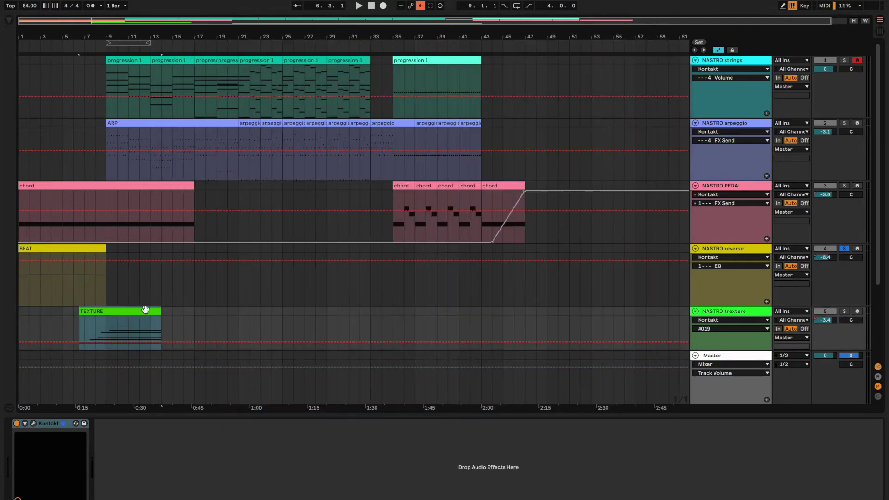
pyautogui.scroll(-4, 613, 259)
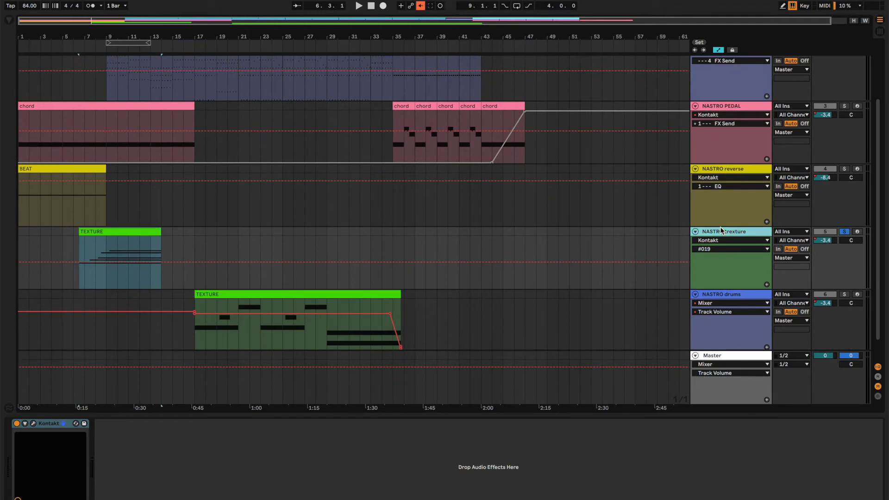
pyautogui.click(33, 423)
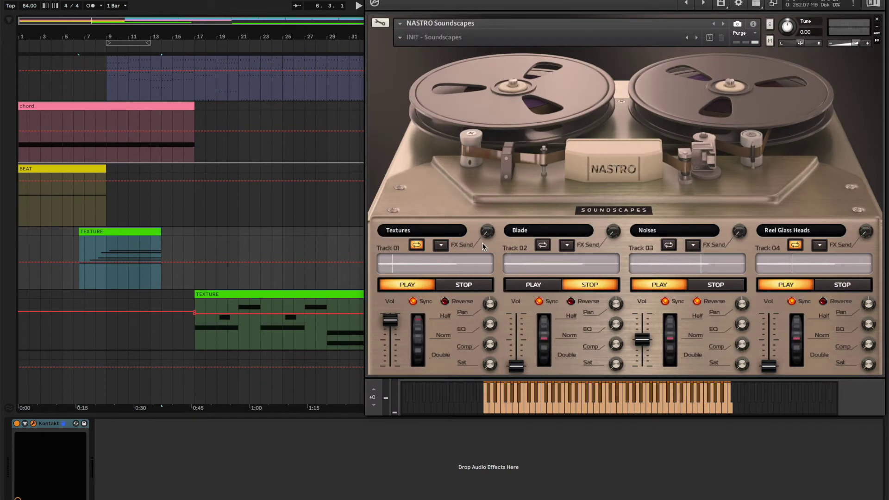
# - Audition the TEXTURE clip through its layered sounds, show its MIDI notes and hide the instrument window
pyautogui.press('space')
pyautogui.press('e')
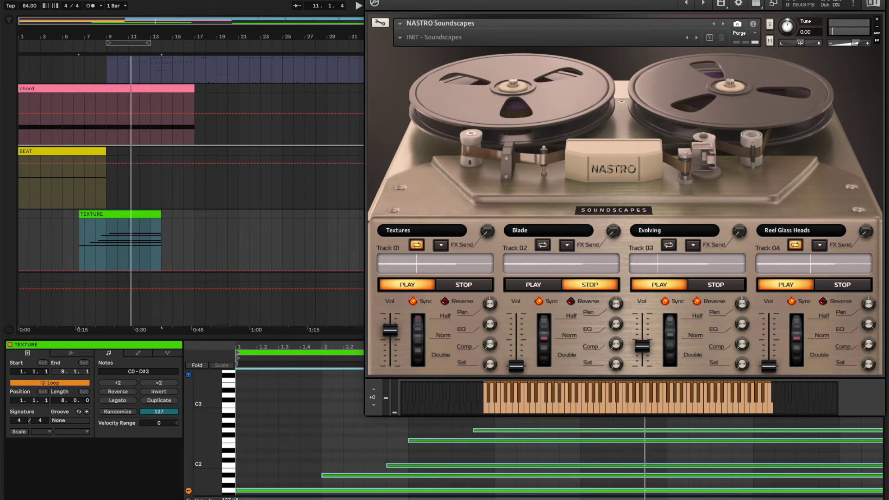
pyautogui.hotkey('ctrl', 'alt', 'p')
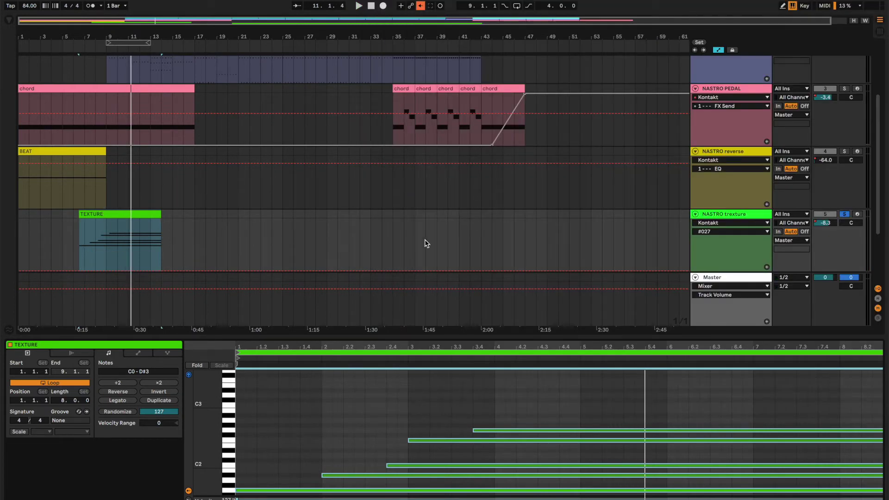
# - Solo the NASTRO drums track, select its TEXTURE clip and open its instrument
pyautogui.scroll(-4, 745, 193)
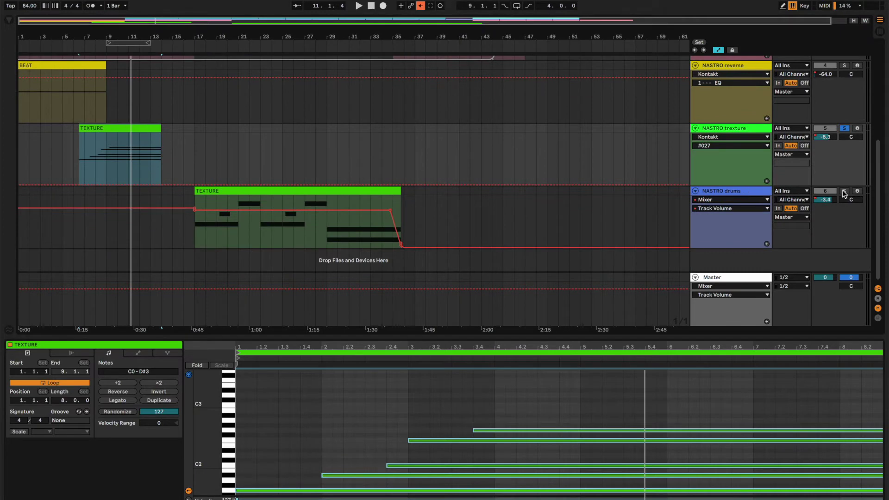
pyautogui.click(742, 192)
pyautogui.click(261, 190)
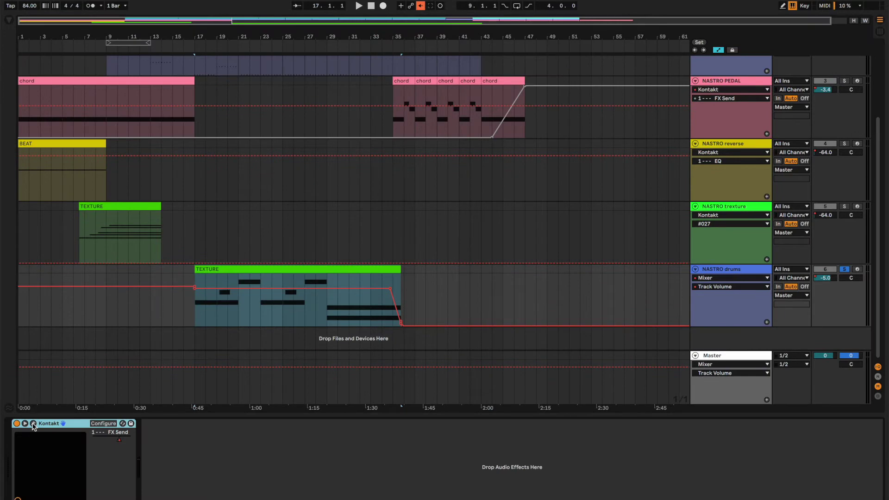
pyautogui.click(33, 423)
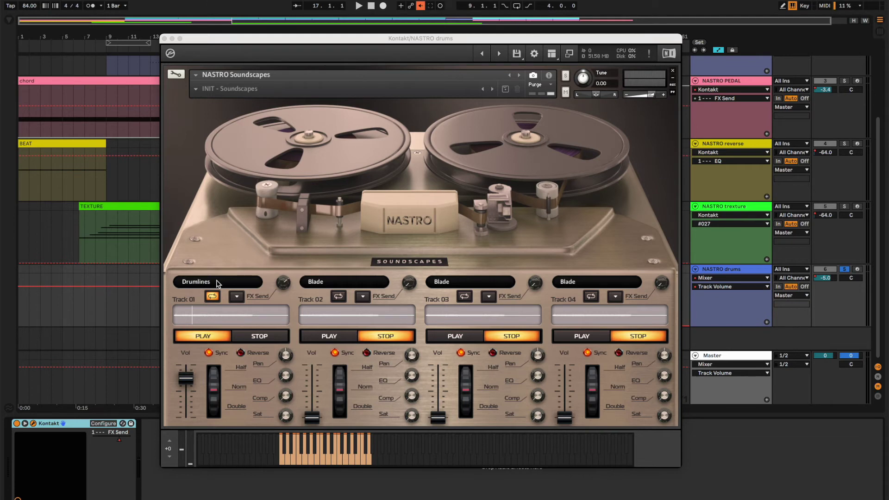
# - Play the drums clip, choose Short Metallic as Track 01's effect and adjust its FX Send amount
pyautogui.press('space')
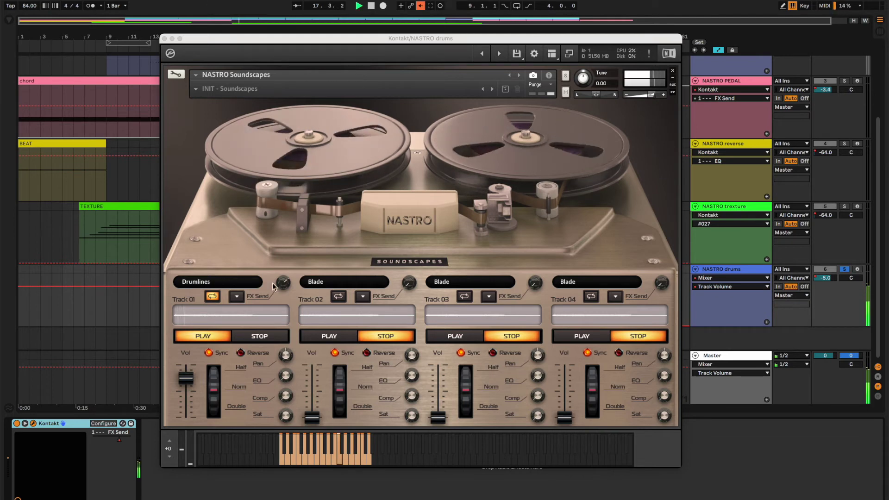
pyautogui.click(259, 282)
pyautogui.scroll(-8, 280, 383)
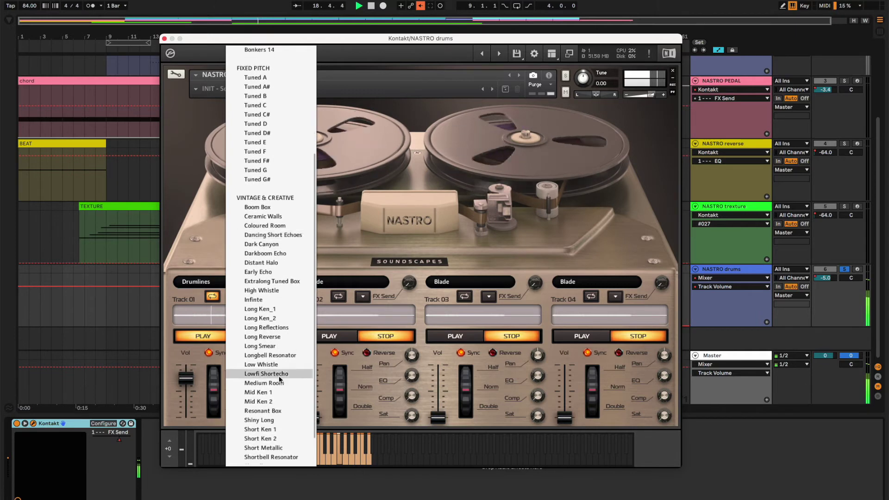
pyautogui.scroll(-3, 279, 379)
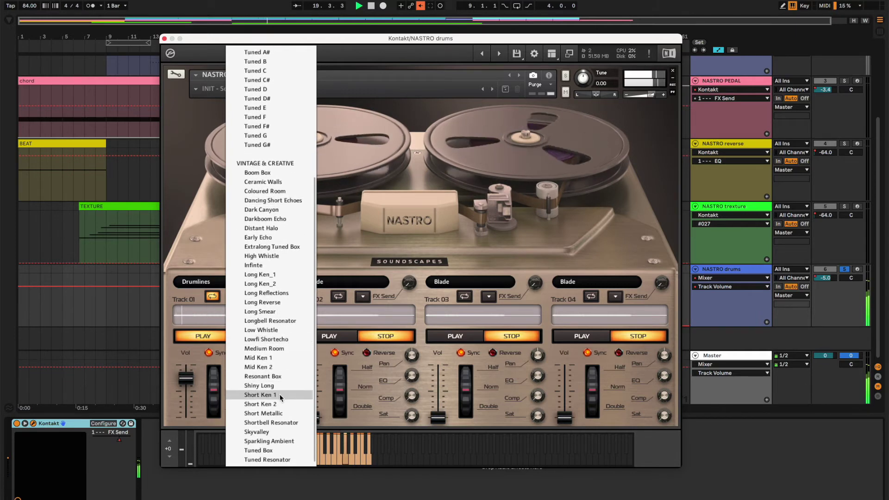
pyautogui.click(276, 413)
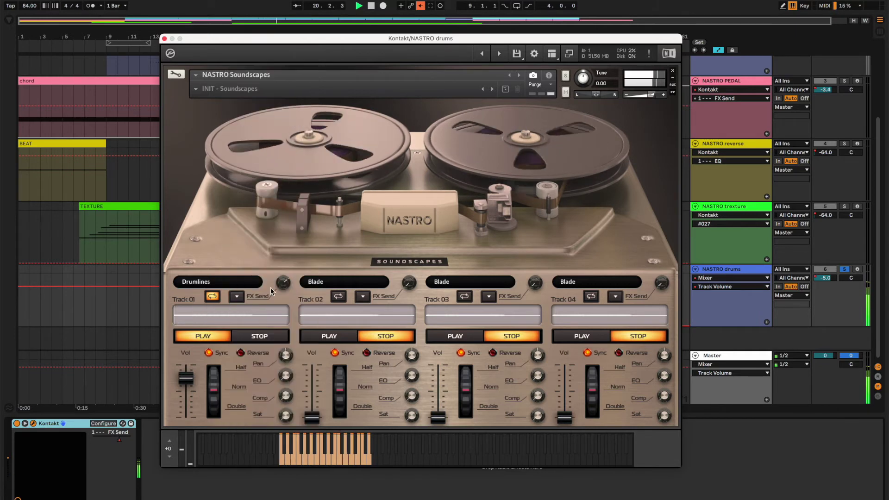
pyautogui.moveTo(286, 289); pyautogui.dragTo(286, 294)
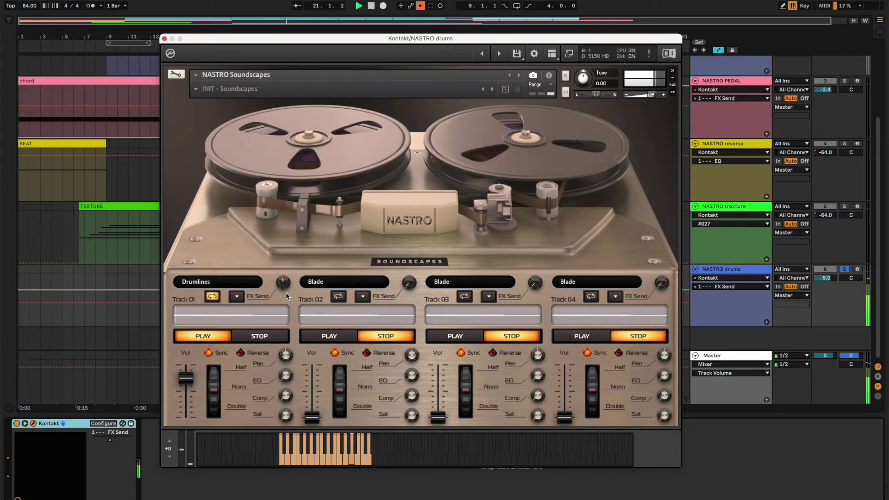
# - Change Track 01's effect on the drums instrument to Early Echo
pyautogui.click(237, 297)
pyautogui.scroll(-5, 293, 391)
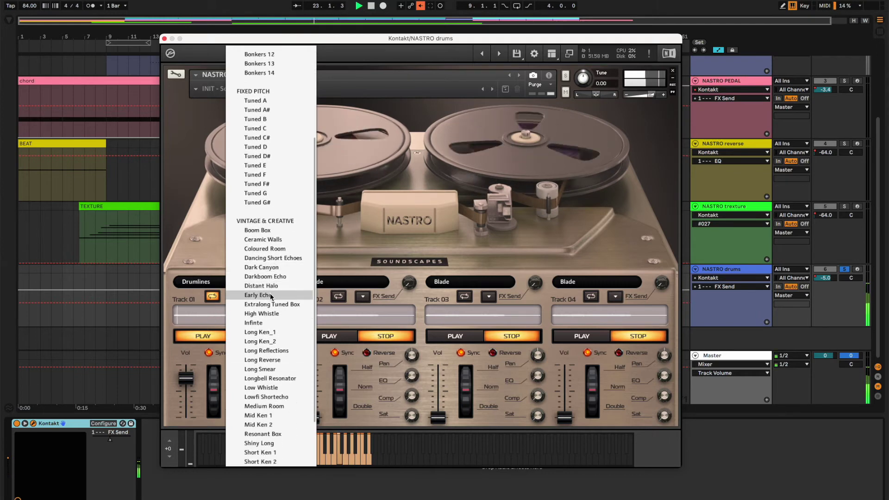
pyautogui.click(269, 293)
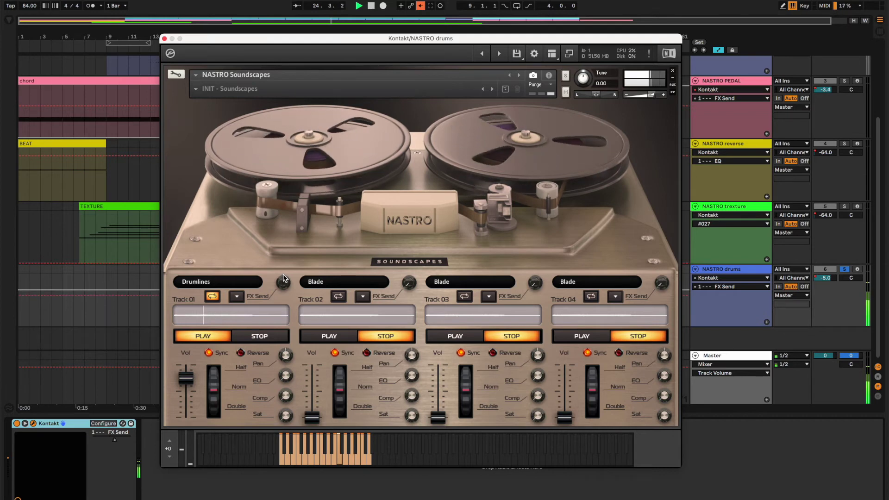
# - Adjust Track 01's FX Send, re-enable the overridden automation, stop playback and close the drums instrument
pyautogui.click(420, 5)
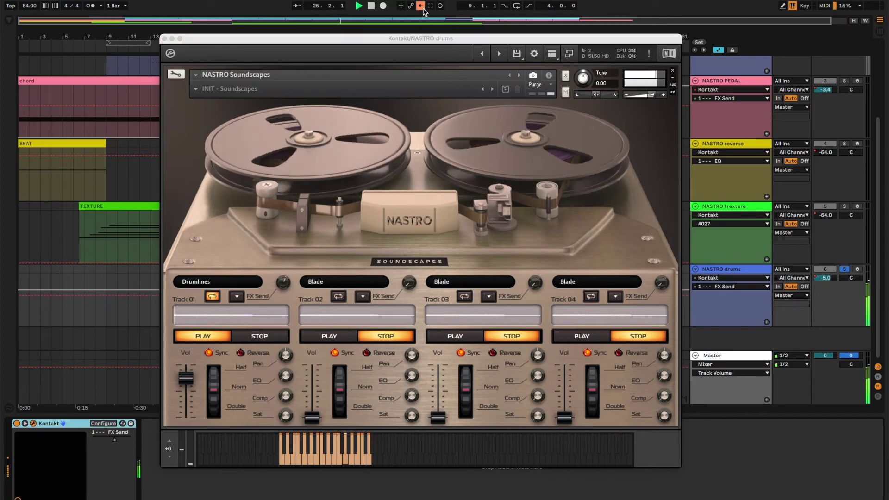
pyautogui.click(282, 293)
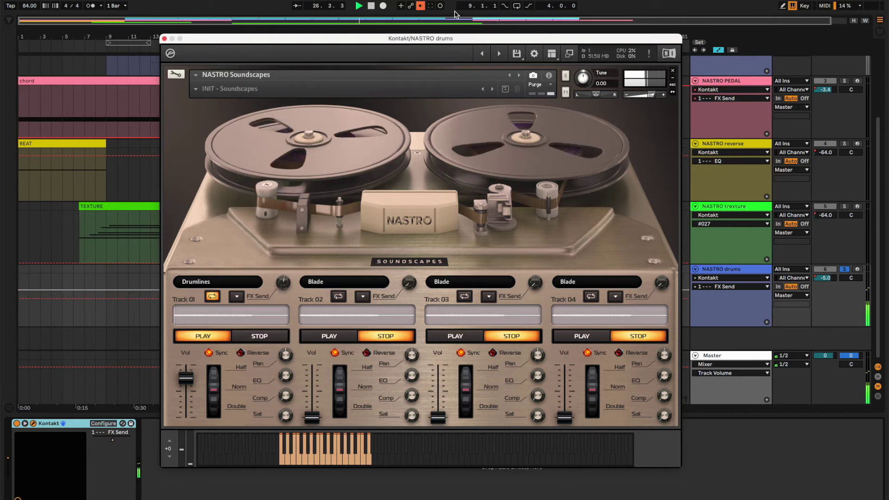
pyautogui.click(174, 31)
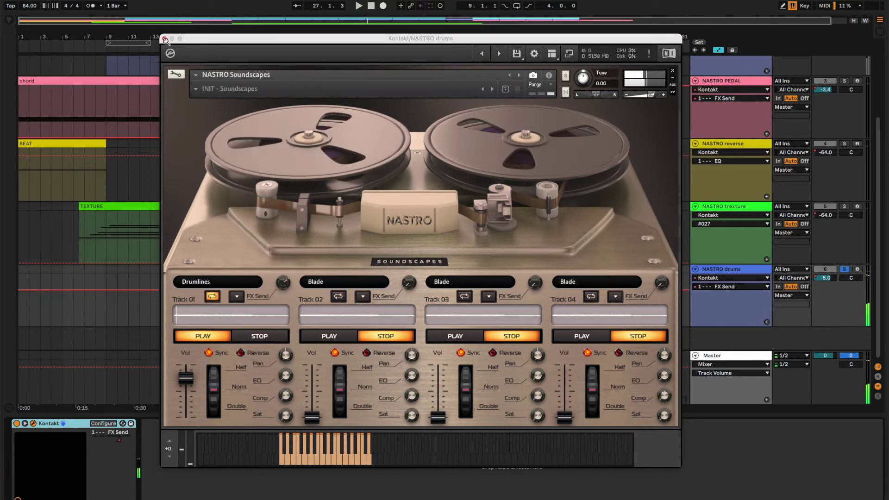
pyautogui.click(165, 39)
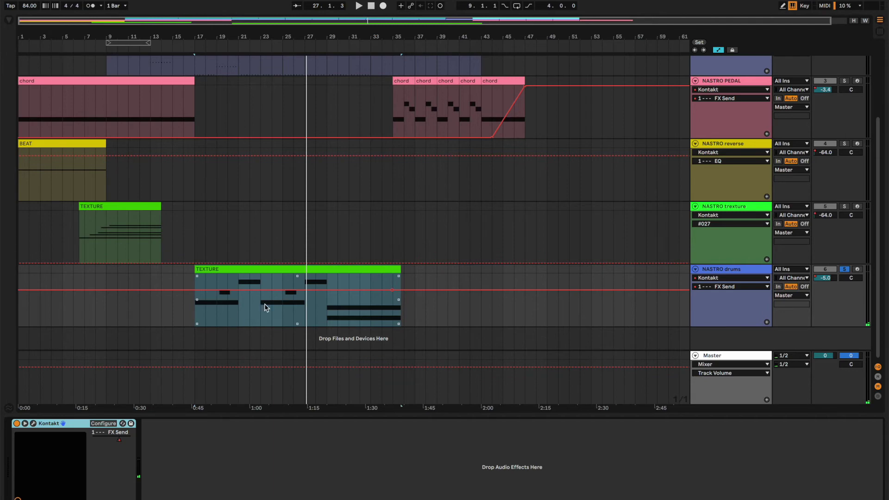
# - Stop playback, clear the solo on the drums track and play the full arrangement from the start
pyautogui.click(373, 8)
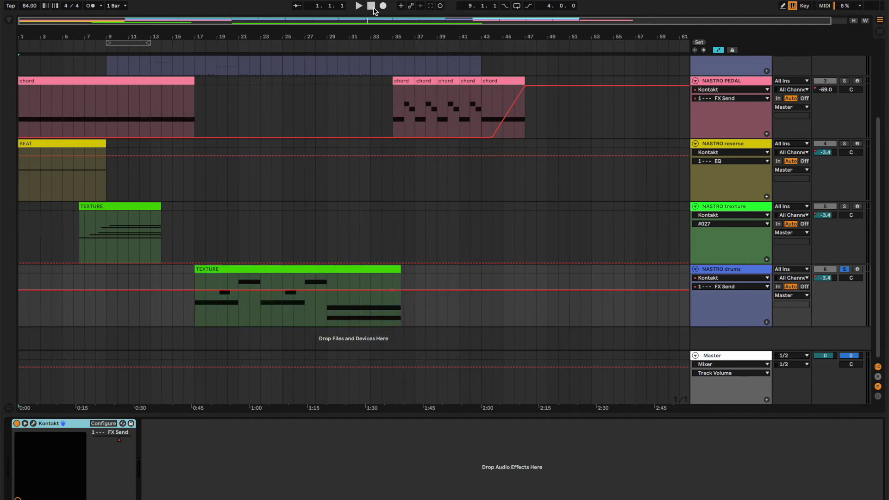
pyautogui.press('Tab')
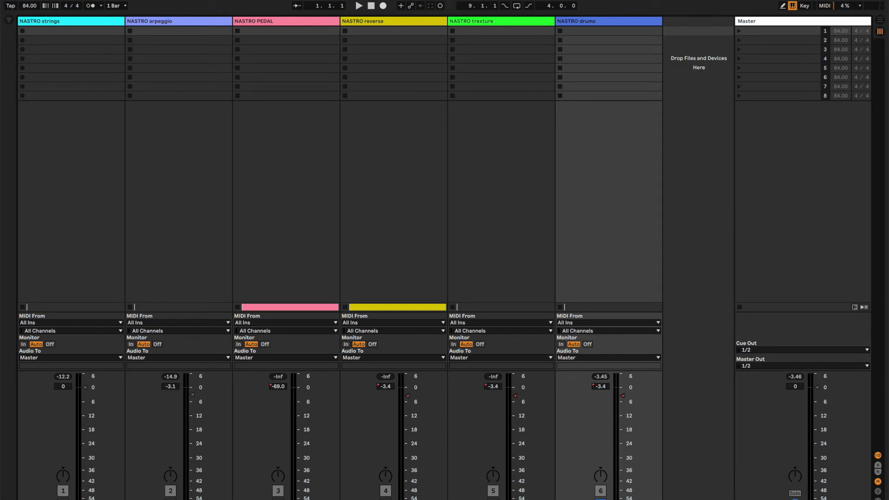
pyautogui.press('Tab')
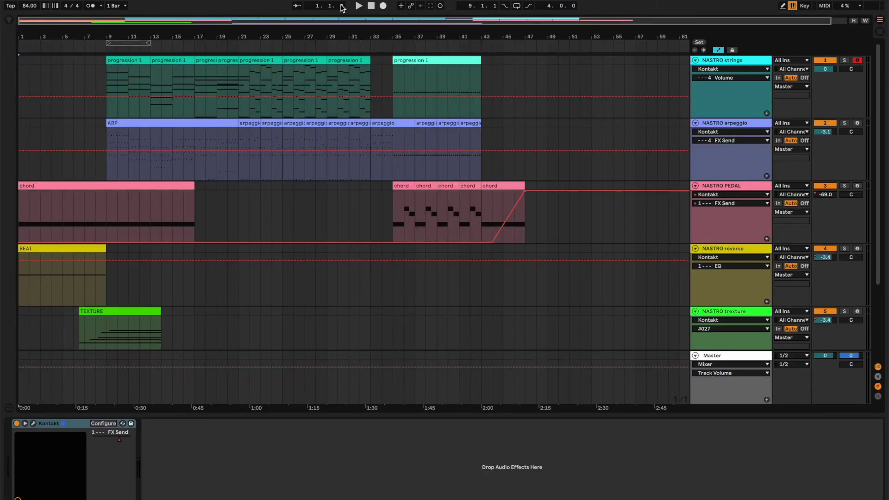
pyautogui.press('space')
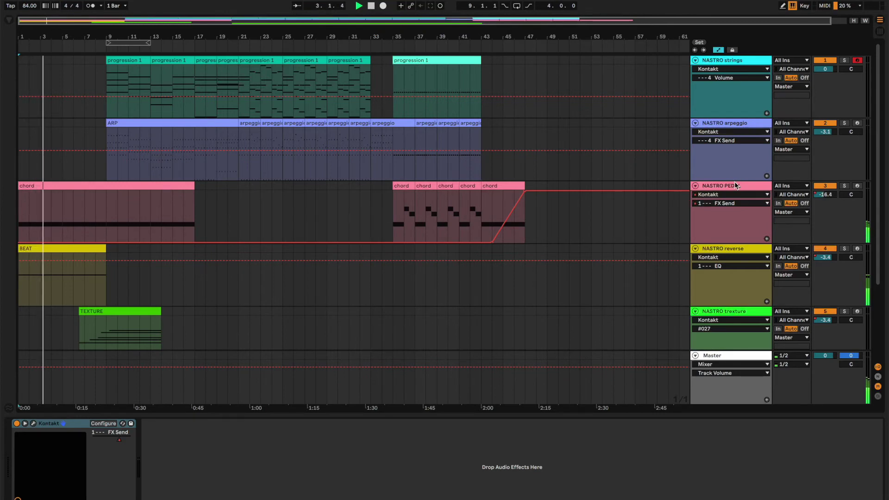
# - View the drums instrument and close it, and view the NASTRO PEDAL track's Minor lift instrument and close it
pyautogui.click(33, 424)
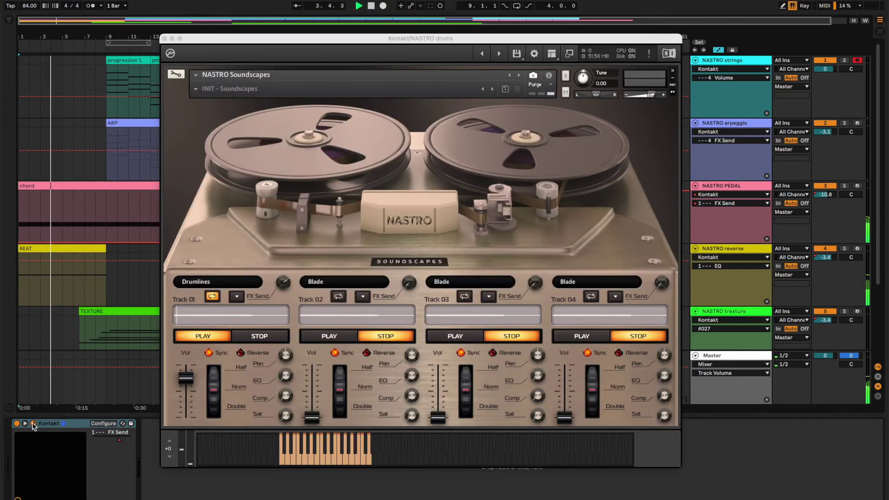
pyautogui.moveTo(250, 40); pyautogui.dragTo(345, 72)
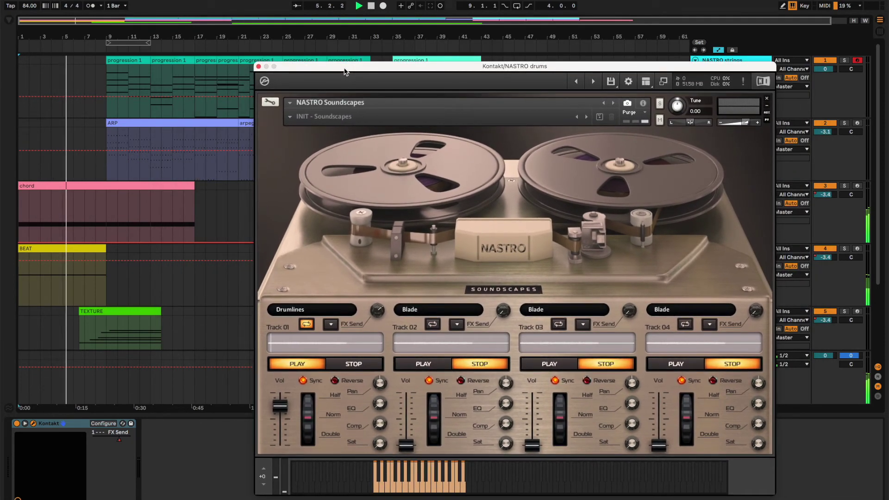
pyautogui.click(258, 66)
pyautogui.click(718, 188)
pyautogui.click(25, 423)
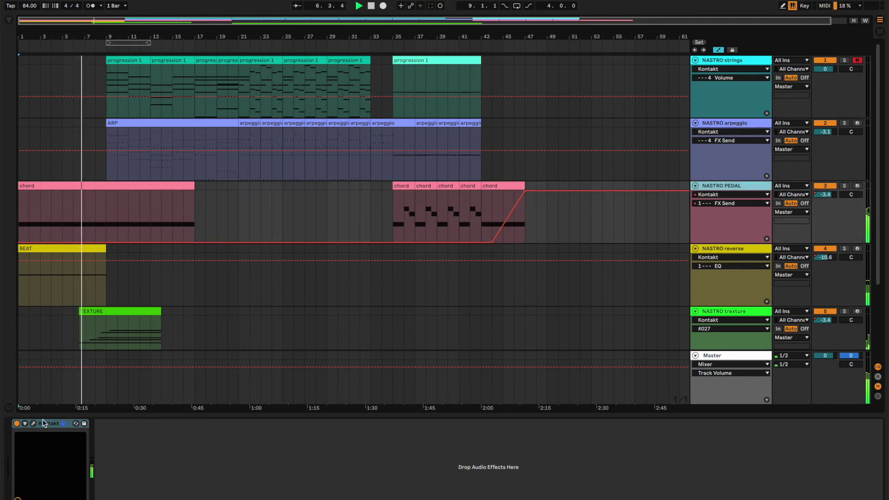
pyautogui.click(34, 424)
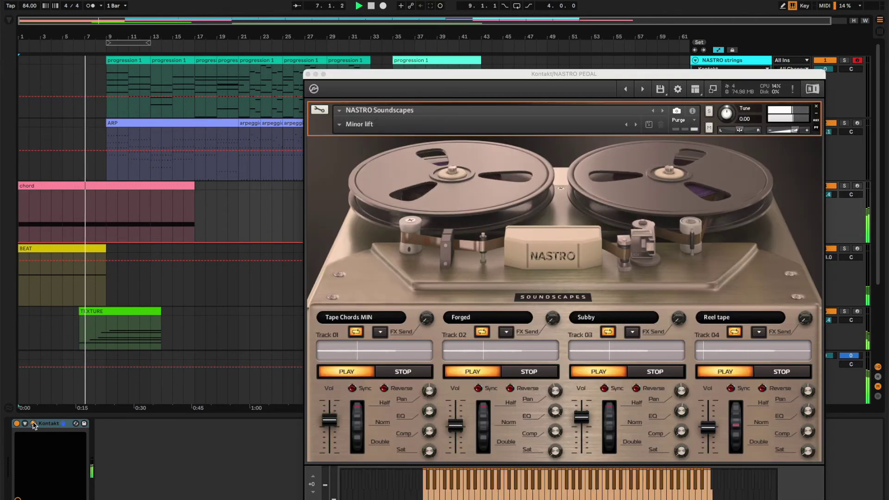
pyautogui.click(308, 75)
# - Open the NASTRO strings track's instrument to examine its four tape tracks, and close it
pyautogui.click(720, 61)
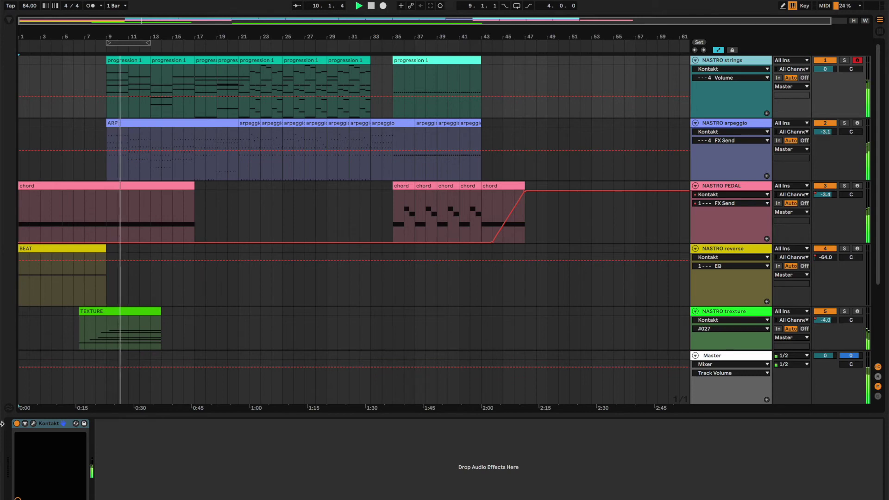
pyautogui.click(33, 424)
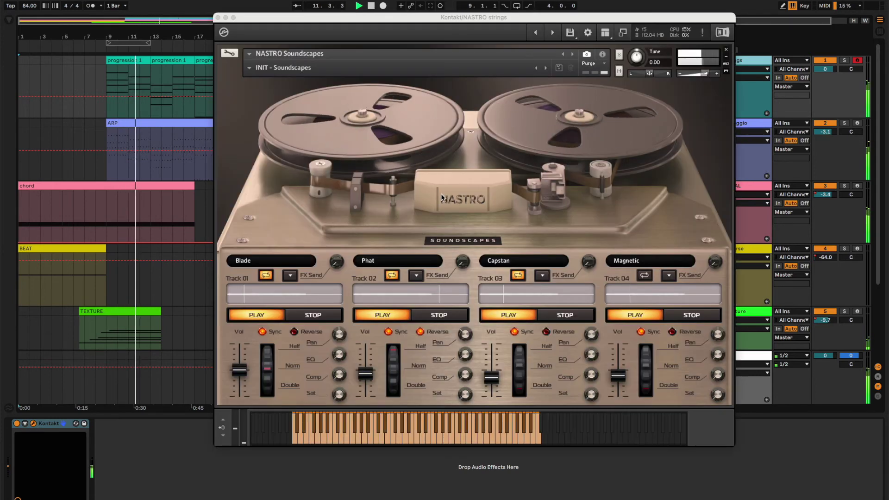
pyautogui.click(219, 17)
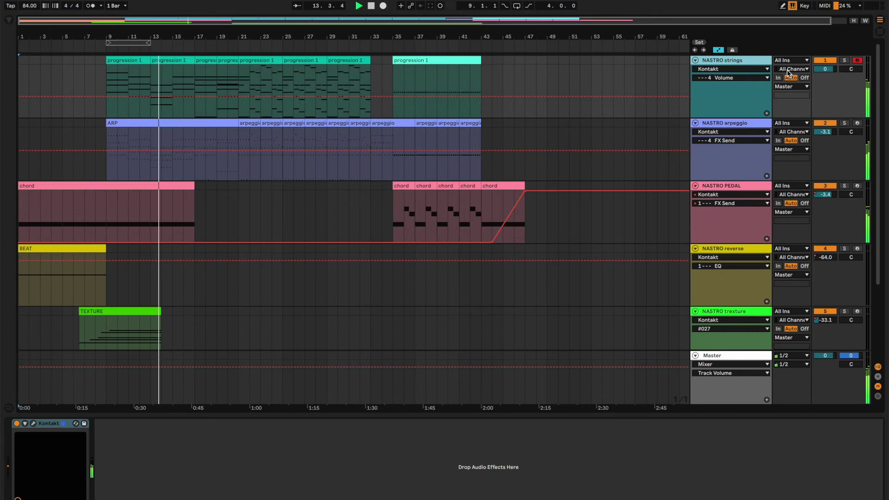
# - Show the NASTRO PEDAL track's volume automation and add a dip to the minimum at about bar 18, just after the first chord clip
pyautogui.click(825, 194)
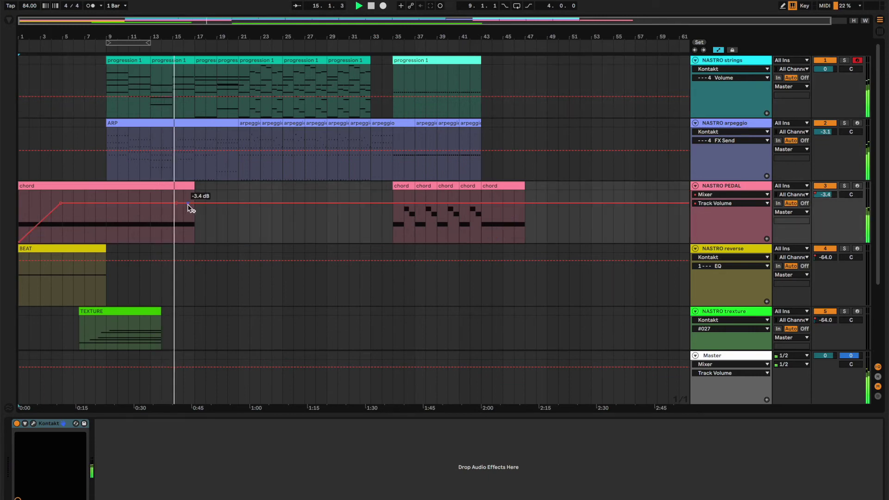
pyautogui.click(216, 204)
pyautogui.moveTo(215, 203); pyautogui.dragTo(205, 242)
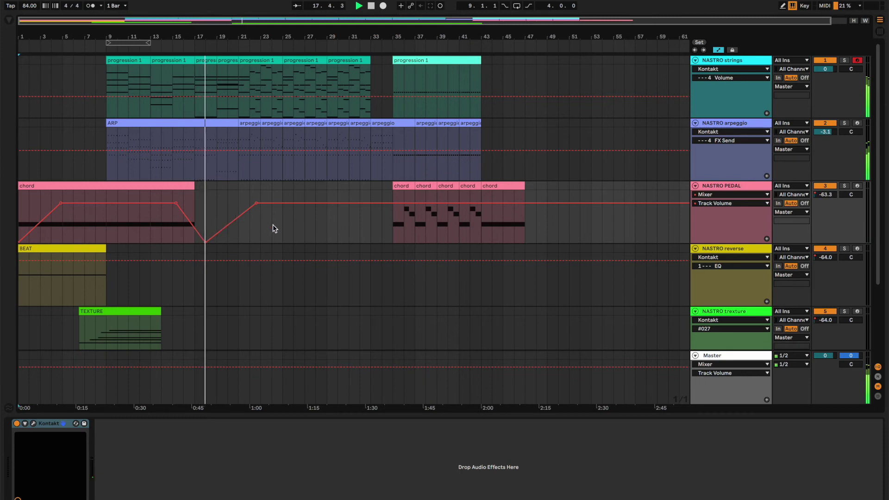
# - Open the NASTRO drums instrument, adjust Track 01's FX Send during playback, close it and re-enable the overridden automation
pyautogui.scroll(-5, 275, 227)
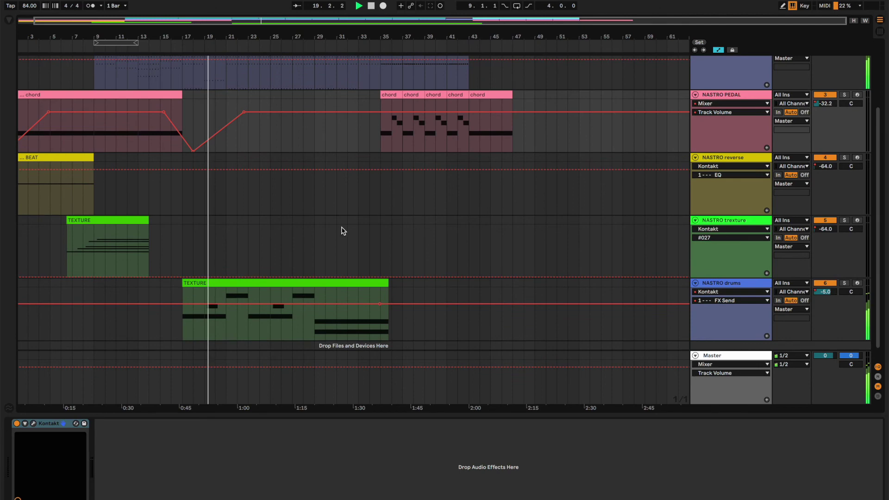
pyautogui.scroll(5, 324, 221)
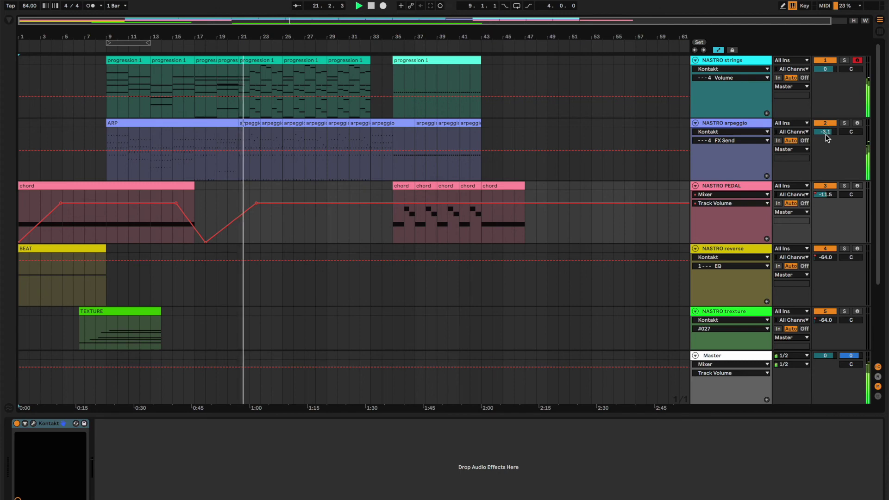
pyautogui.scroll(-6, 666, 227)
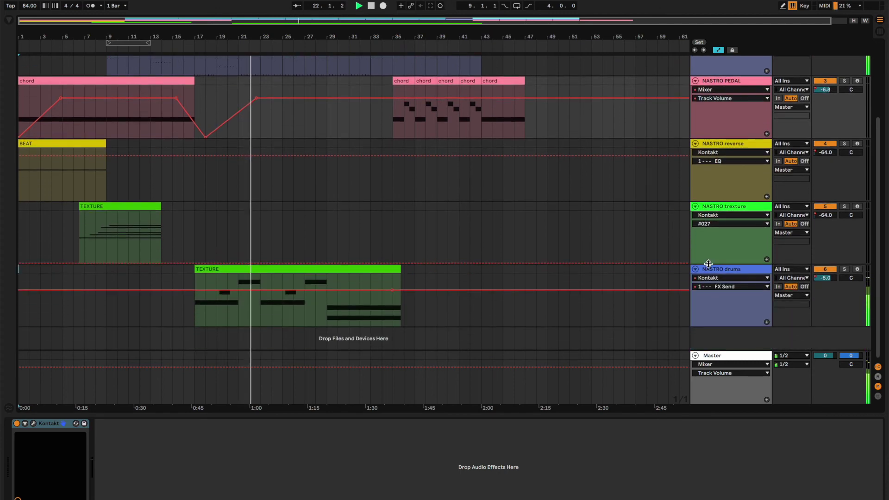
pyautogui.click(723, 273)
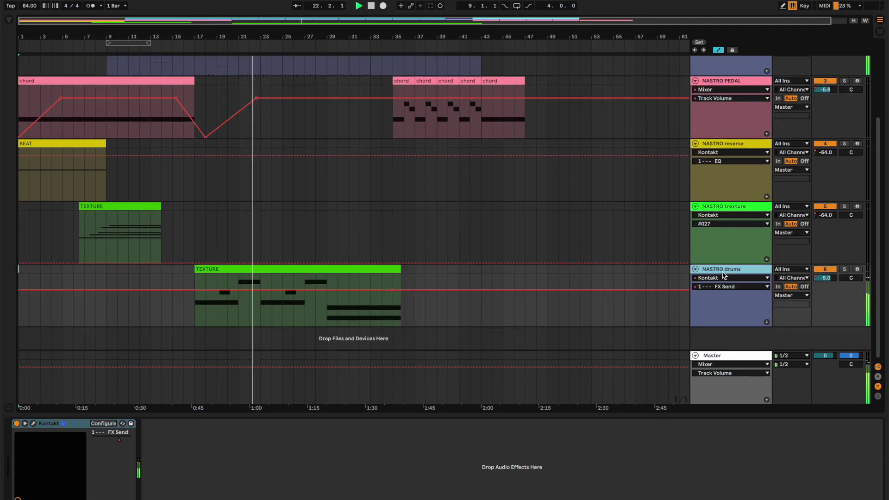
pyautogui.click(33, 423)
pyautogui.click(380, 317)
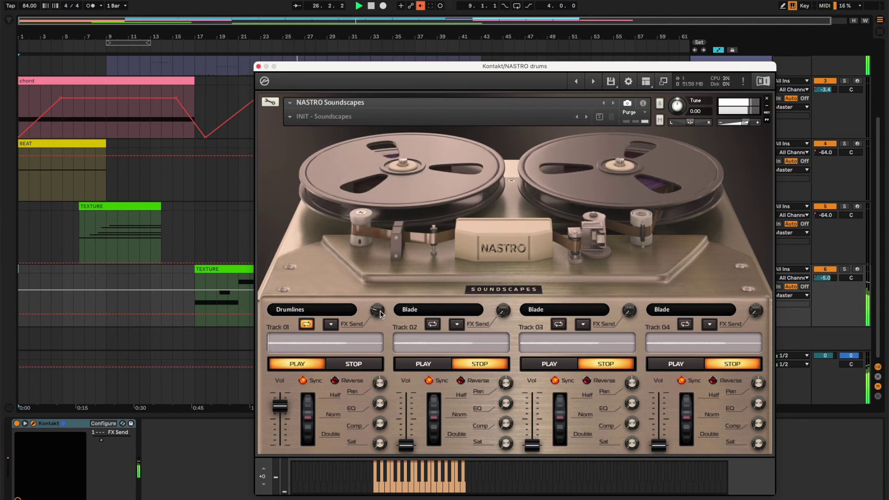
pyautogui.click(258, 66)
pyautogui.click(422, 6)
pyautogui.scroll(5, 352, 229)
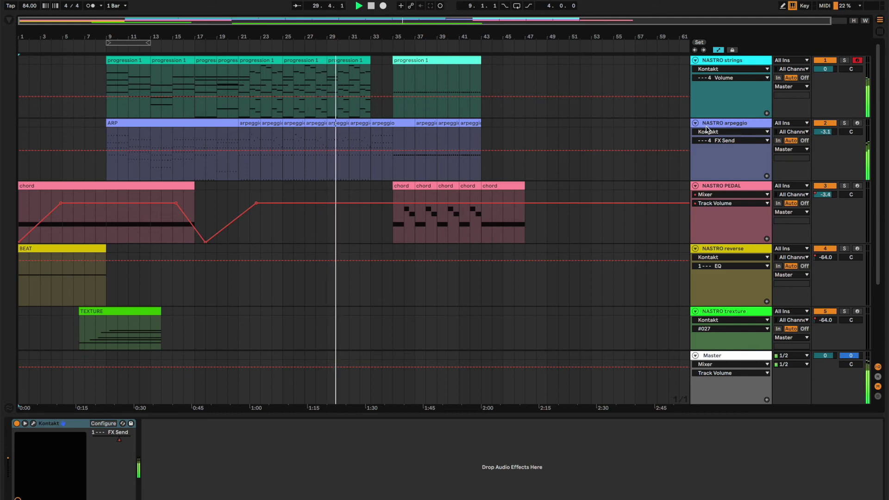
# - Reopen the drums instrument from the Session View, adjust Track 01's FX Send, close it and return to the Arrangement View
pyautogui.press('Tab')
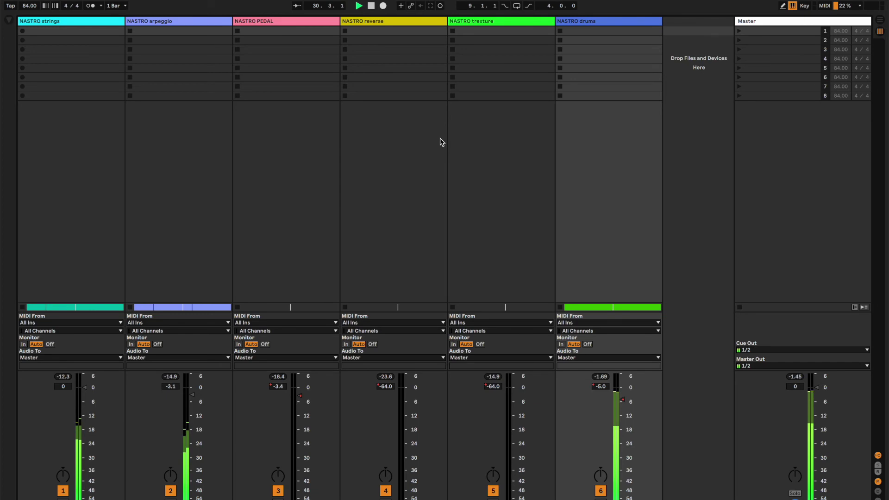
pyautogui.click(627, 19)
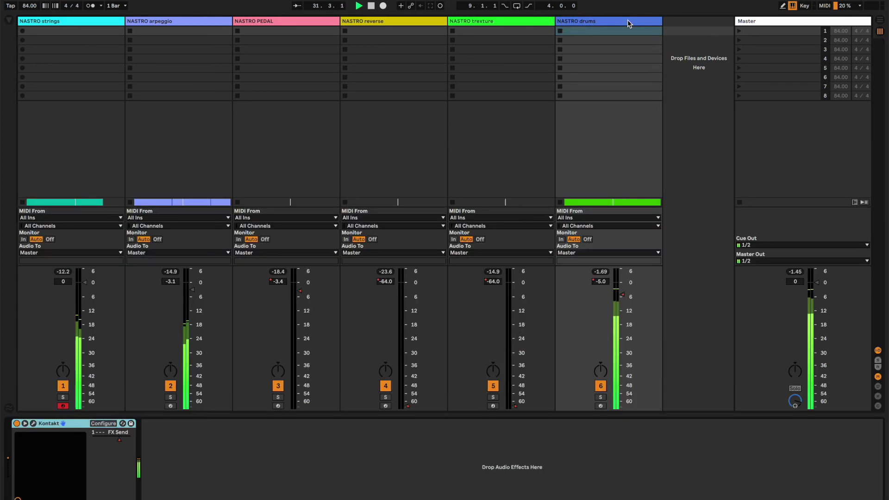
pyautogui.click(33, 423)
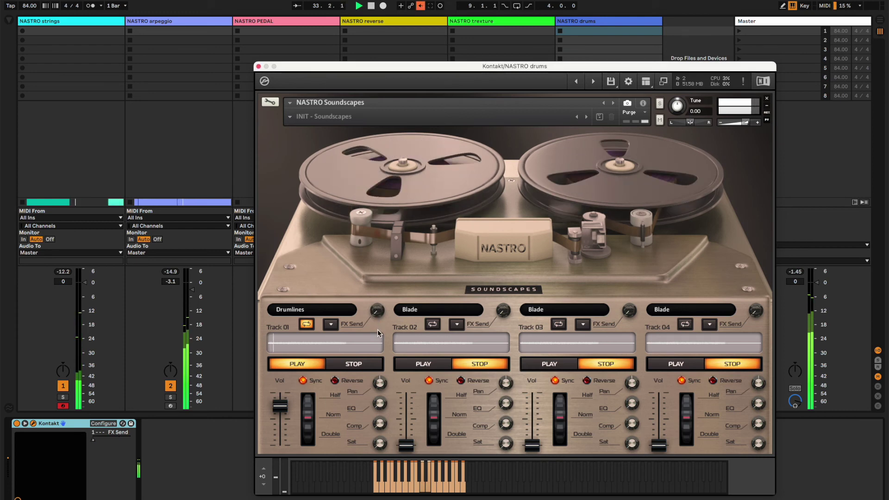
pyautogui.click(258, 66)
pyautogui.press('Tab')
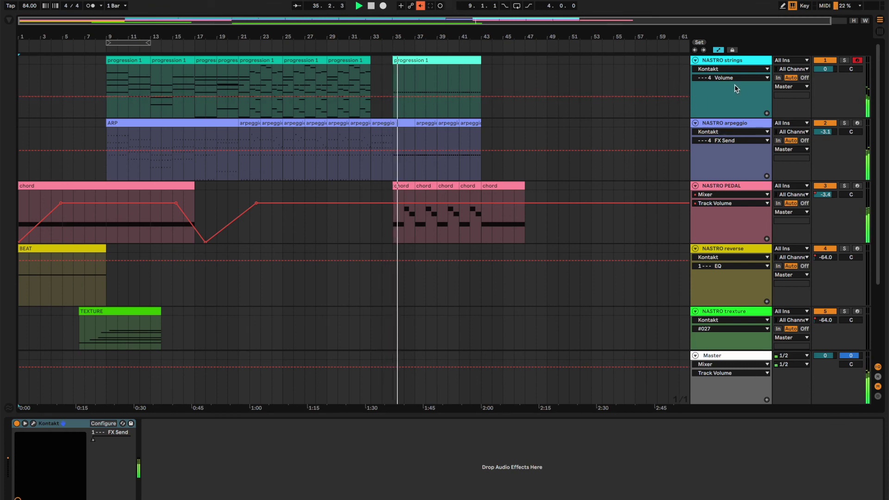
# - Open the NASTRO PEDAL instrument with its FX Send parameters shown, move its window aside and examine the FX Send movement during the last chord clip
pyautogui.click(729, 186)
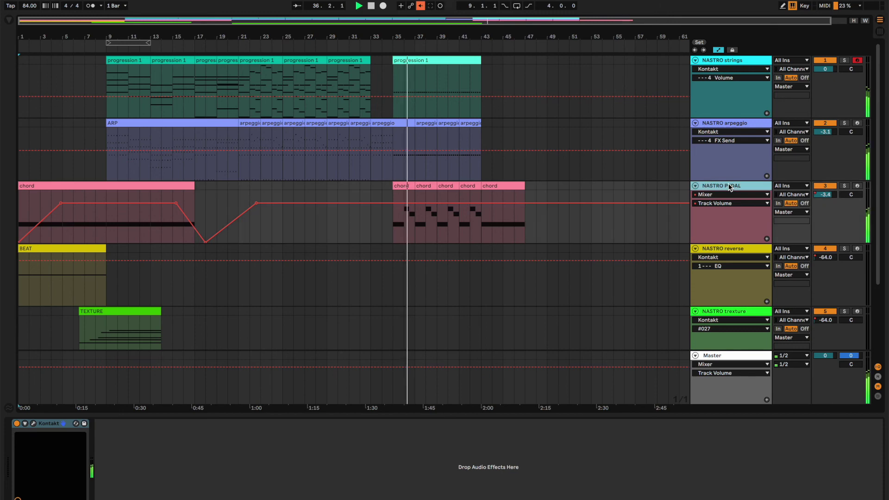
pyautogui.click(33, 424)
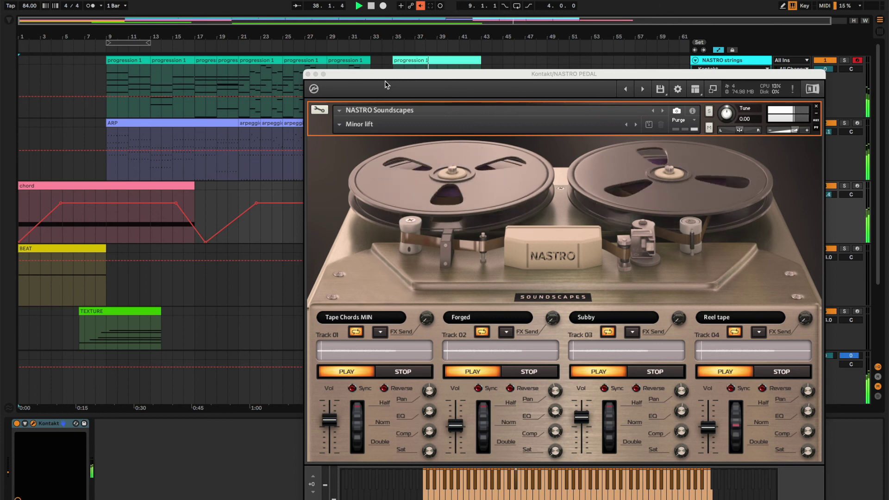
pyautogui.click(25, 423)
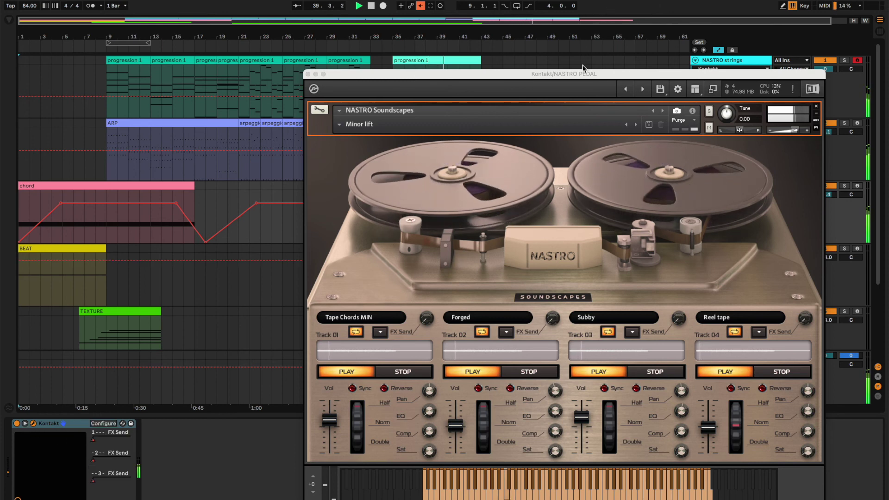
pyautogui.moveTo(427, 74); pyautogui.dragTo(185, 18)
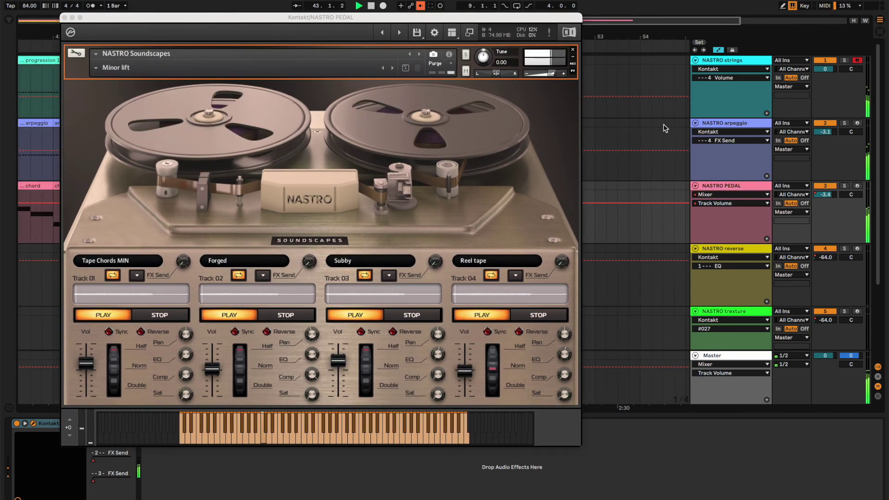
pyautogui.scroll(2, 664, 128)
pyautogui.scroll(-1, 664, 128)
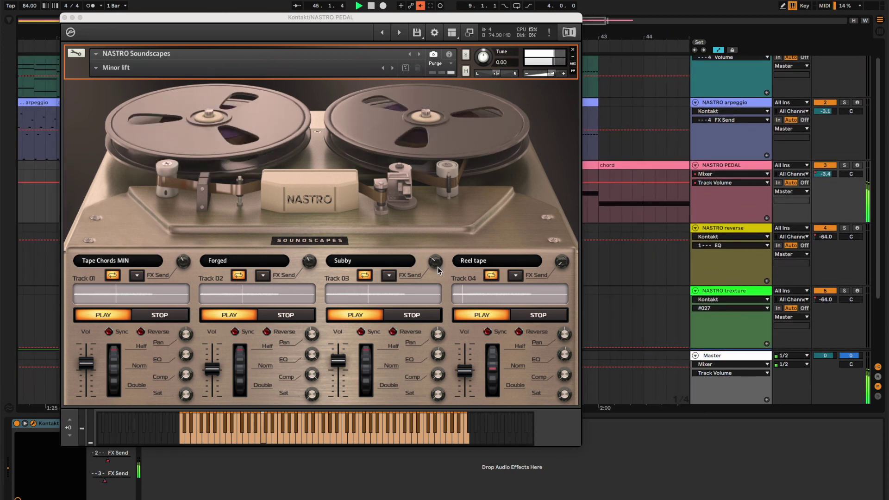
pyautogui.scroll(2, 437, 267)
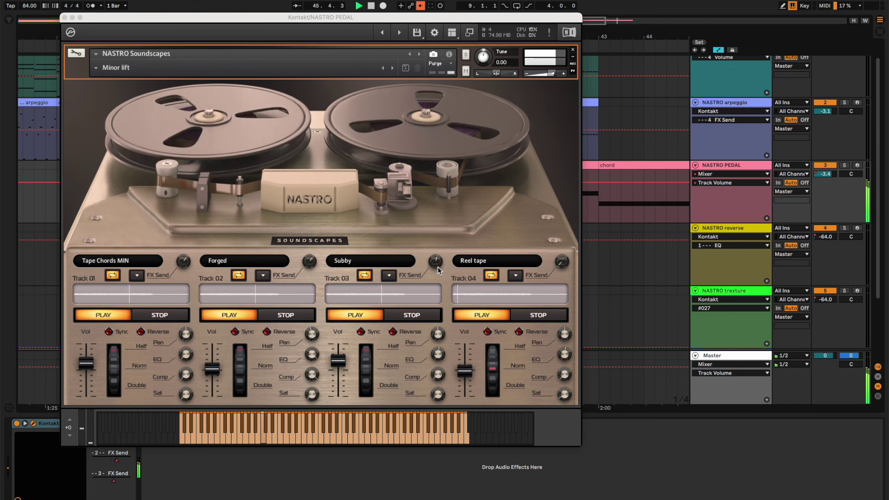
pyautogui.scroll(-2, 438, 267)
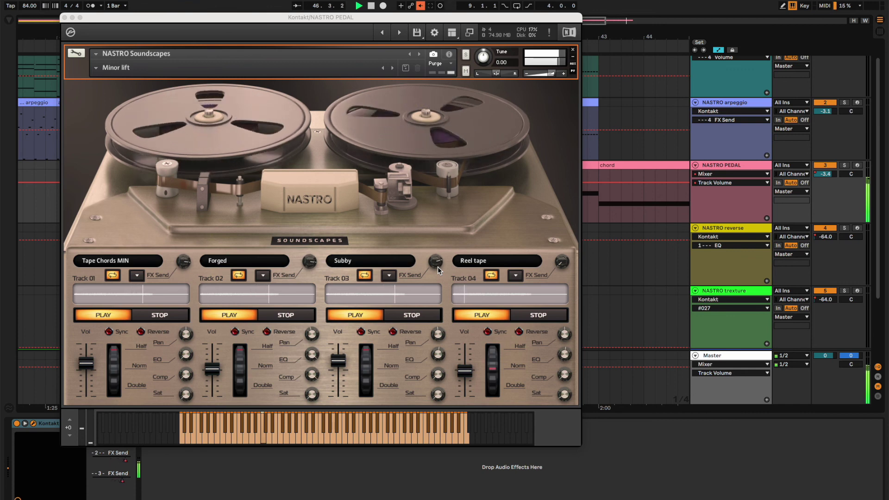